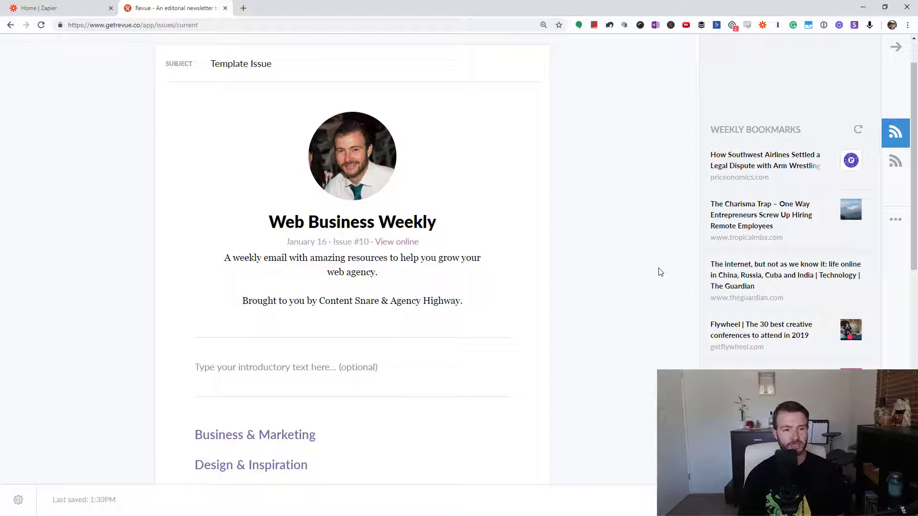
Load contentsnare.com in a new Chrome tab, then go back to the Revue newsletter tab
{"action": "left_click", "coordinate": [246, 7]}
{"action": "type", "text": "conten"}
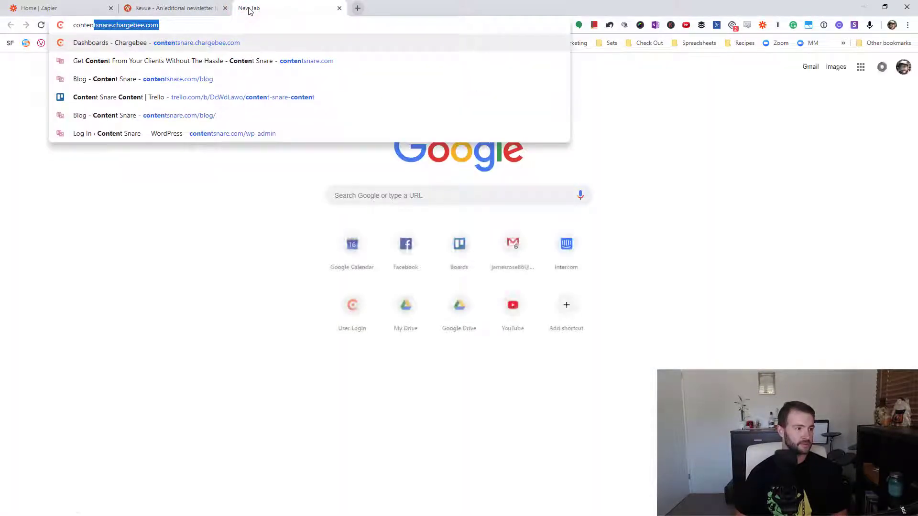
{"action": "key", "text": "Down"}
{"action": "key", "text": "Return"}
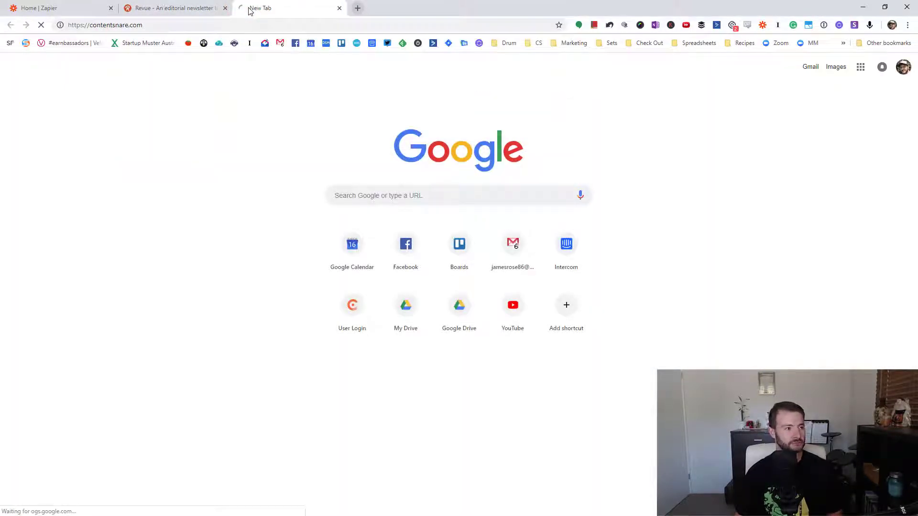
{"action": "left_click", "coordinate": [181, 4]}
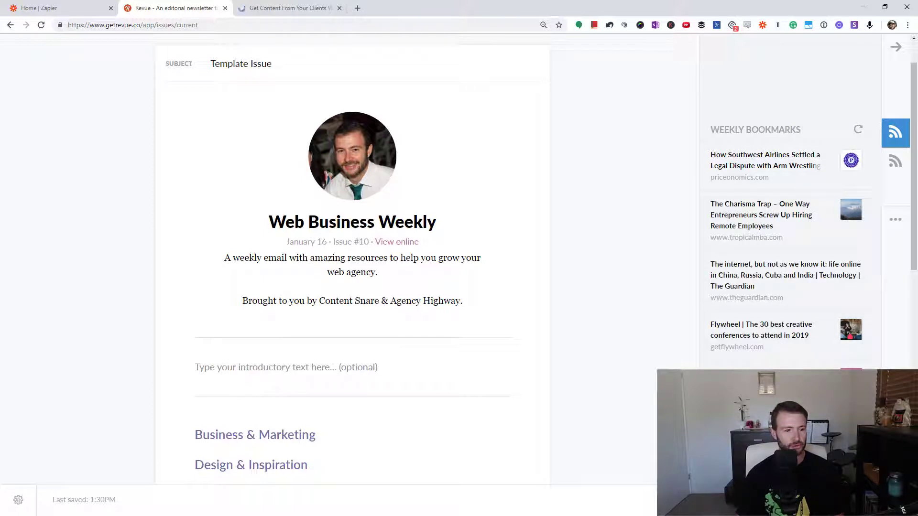
Drag the Southwest Airlines bookmark toward the newsletter, then open Push by Zapier on Content Snare
{"action": "mouse_move", "coordinate": [766, 158]}
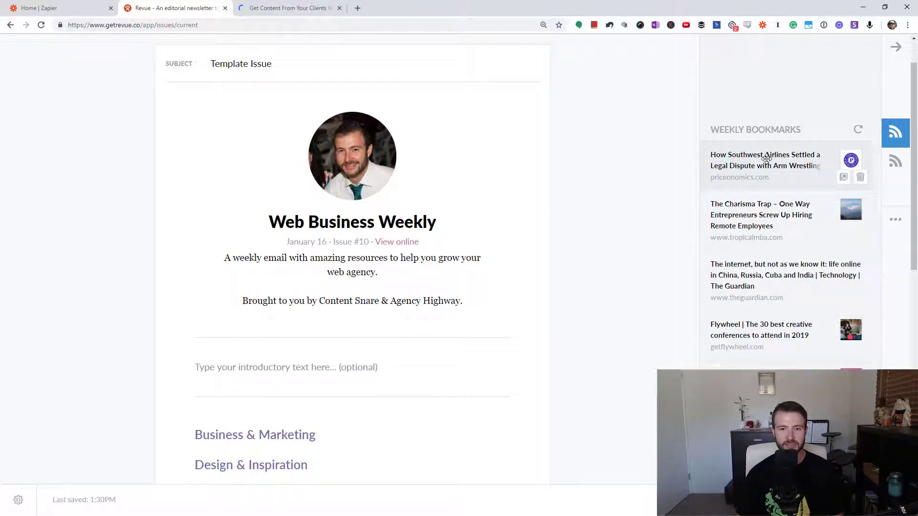
{"action": "left_click_drag", "start_coordinate": [766, 158], "coordinate": [550, 239]}
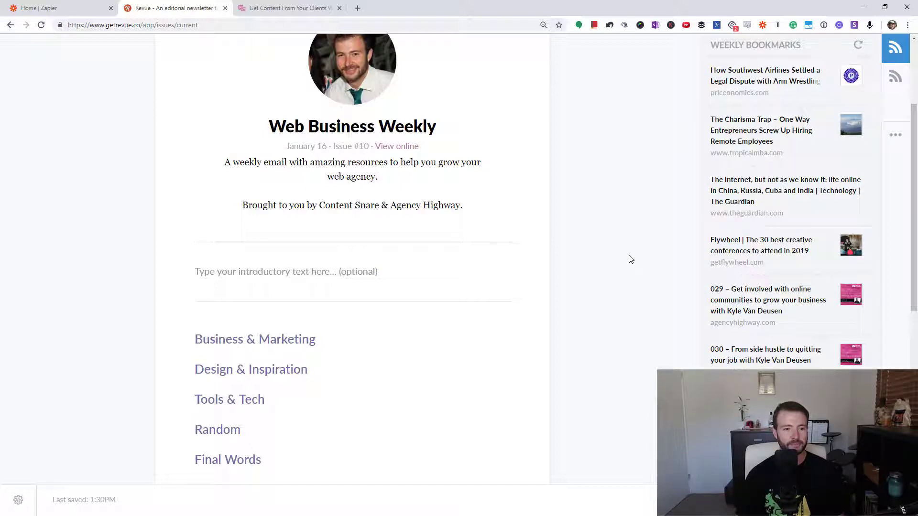
{"action": "scroll", "coordinate": [630, 259], "scroll_direction": "up", "scroll_amount": 3}
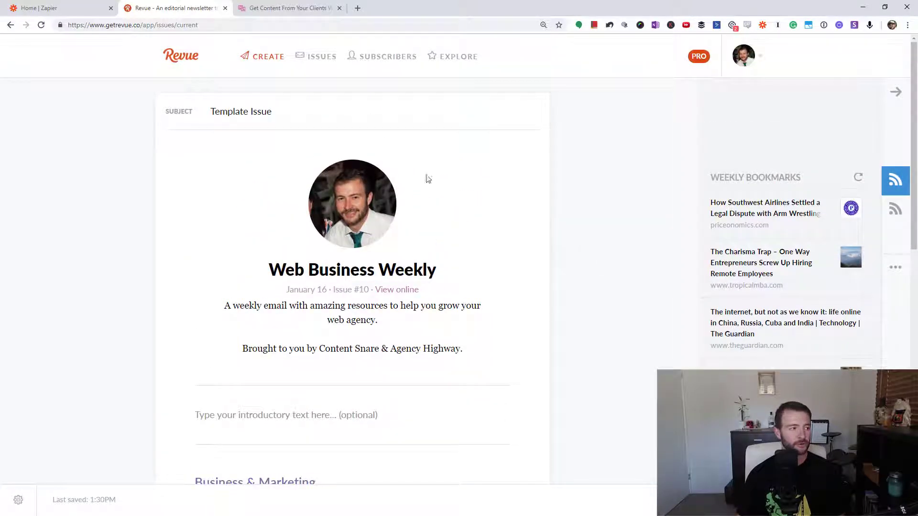
{"action": "left_click", "coordinate": [260, 6]}
{"action": "left_click", "coordinate": [762, 24]}
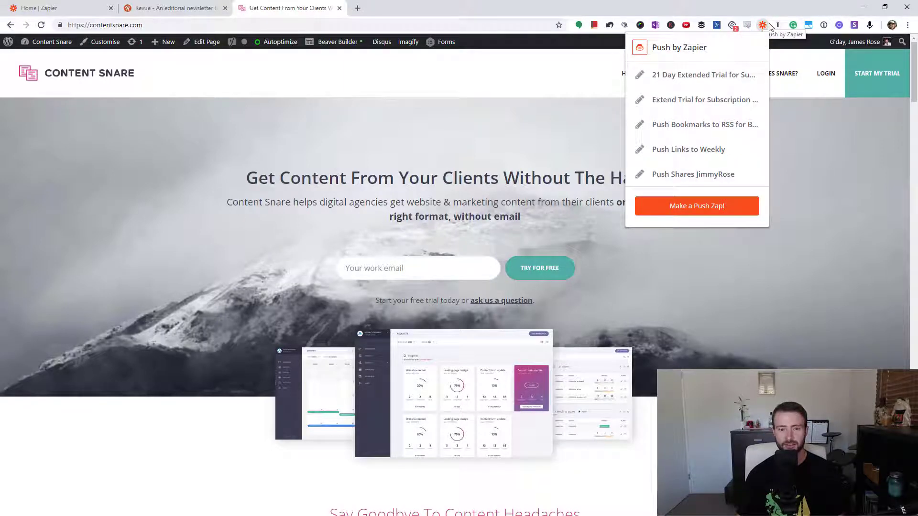
Type test text into Push Links to Weekly's message box, delete it, and close the popup
{"action": "left_click", "coordinate": [704, 155]}
{"action": "left_click", "coordinate": [698, 180]}
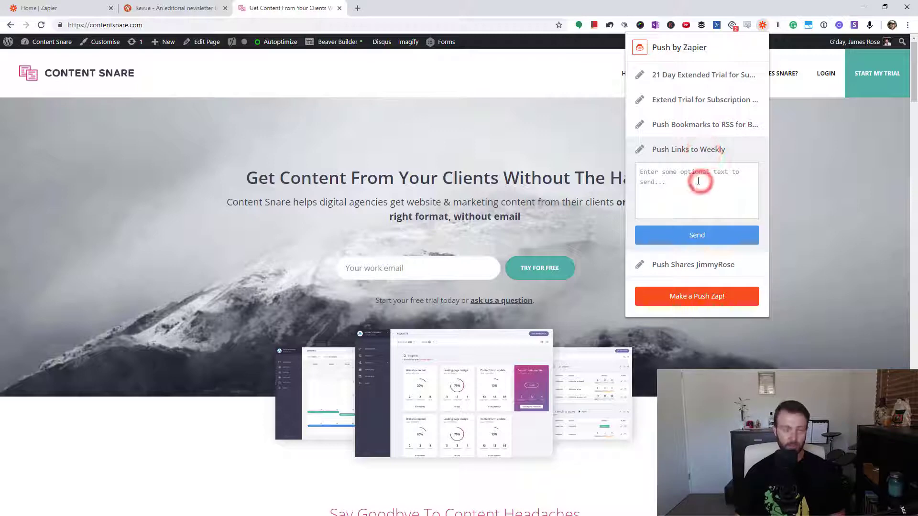
{"action": "type", "text": "rerwerwerwerer"}
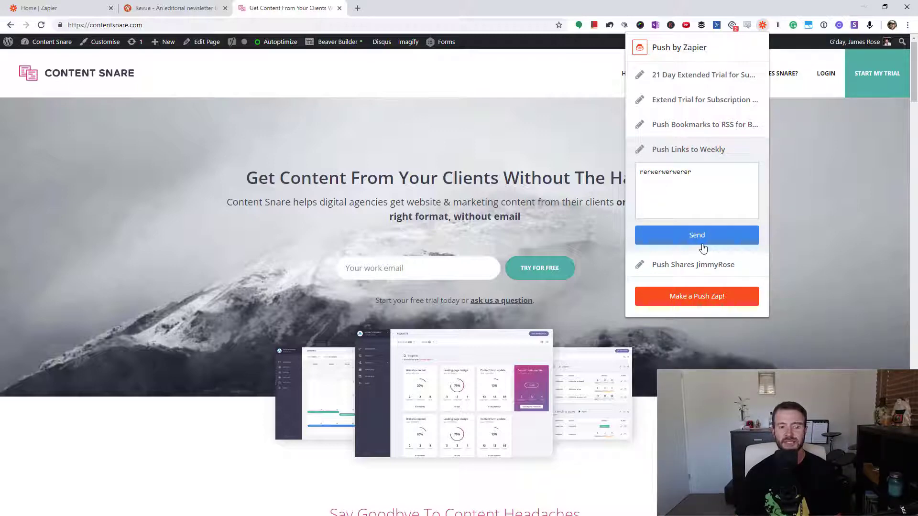
{"action": "left_click_drag", "start_coordinate": [712, 184], "coordinate": [715, 164]}
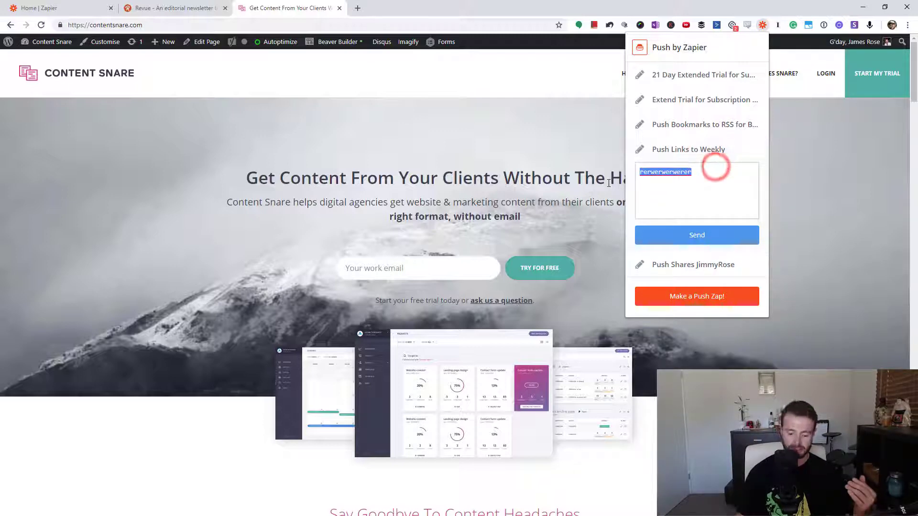
{"action": "key", "text": "BackSpace"}
{"action": "left_click", "coordinate": [579, 5]}
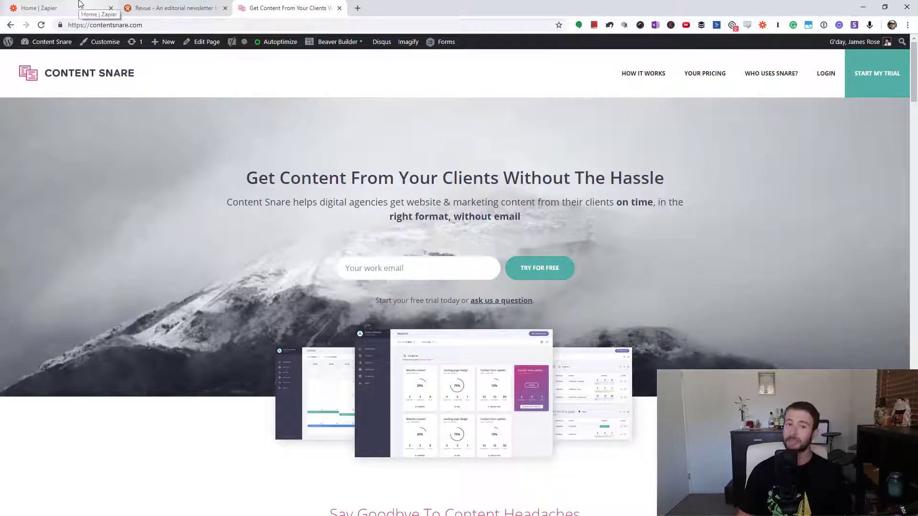
From the Zapier home tab, choose Make a Zap! to begin a new zap
{"action": "left_click", "coordinate": [80, 4]}
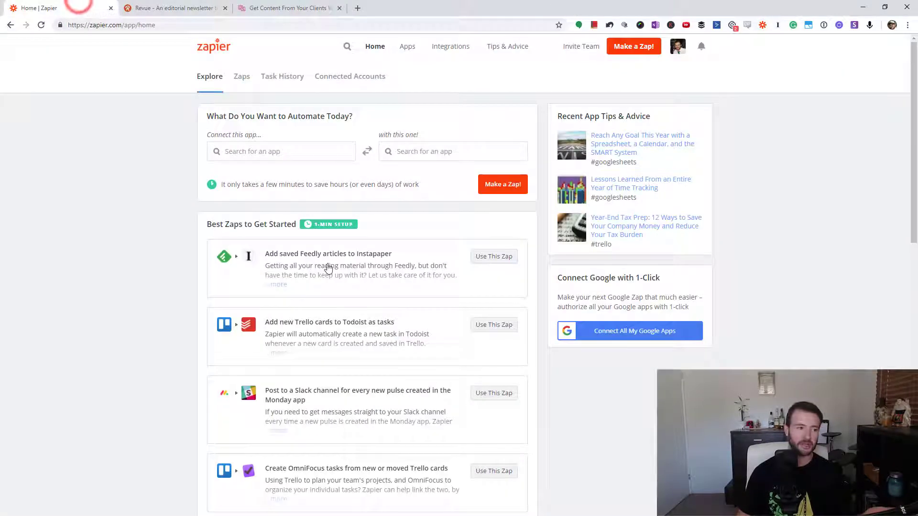
{"action": "left_click", "coordinate": [744, 230]}
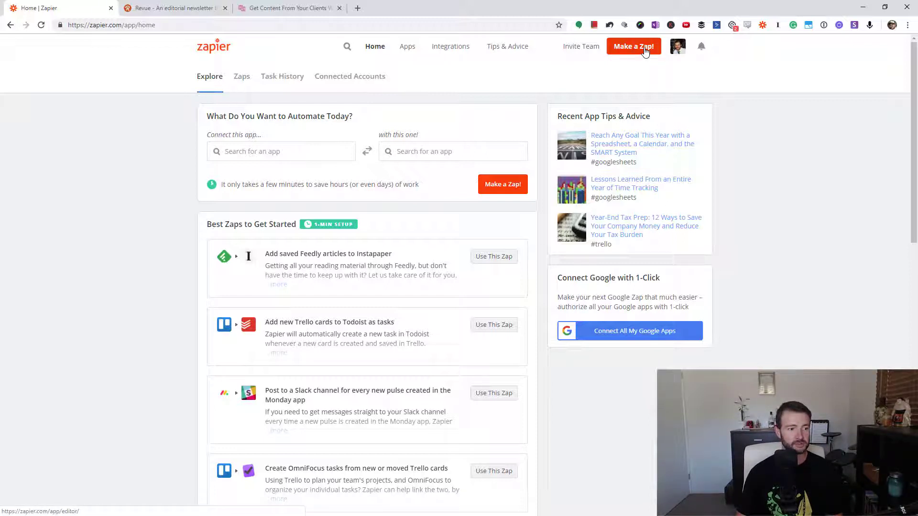
{"action": "left_click", "coordinate": [645, 50]}
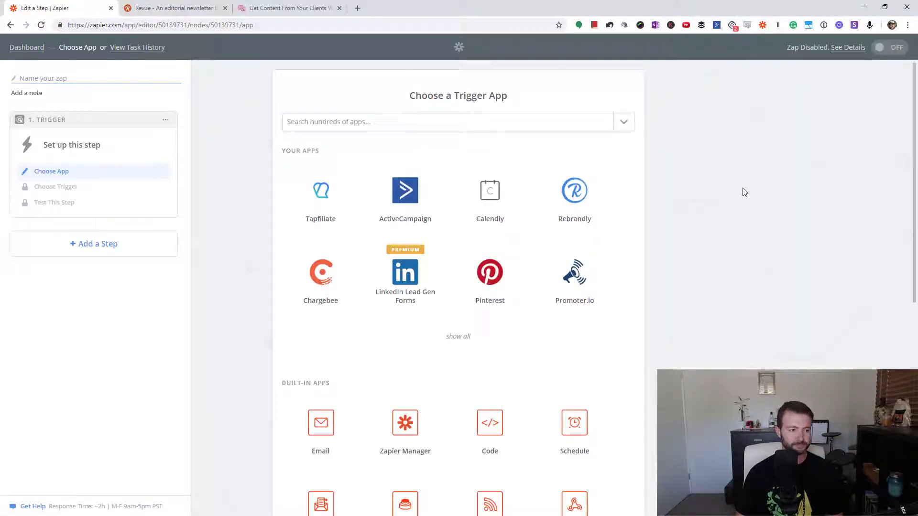
Search 'push', choose Push by Zapier with the New Push With Text trigger, and save
{"action": "left_click", "coordinate": [430, 120]}
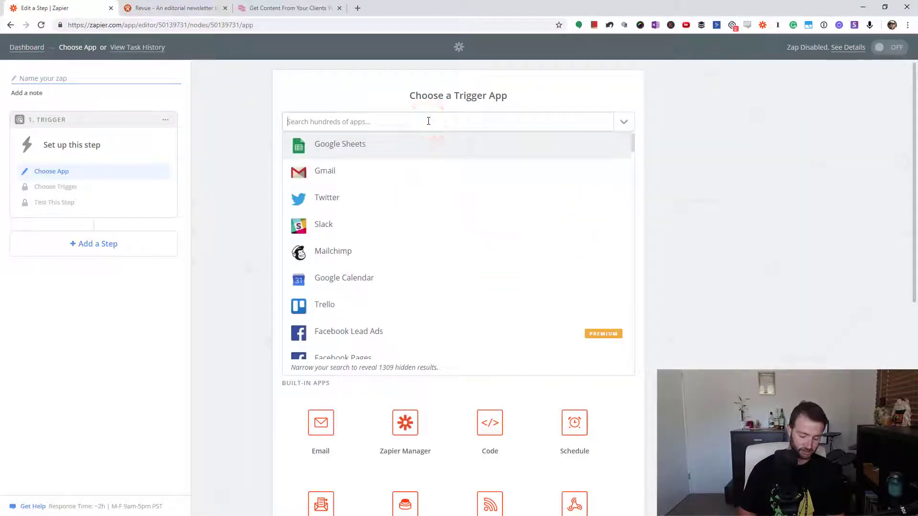
{"action": "type", "text": "push"}
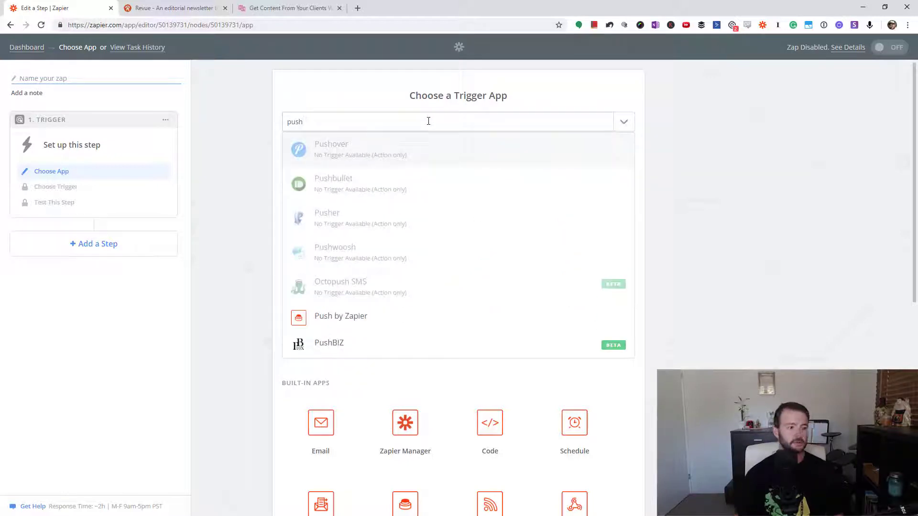
{"action": "left_click", "coordinate": [364, 318]}
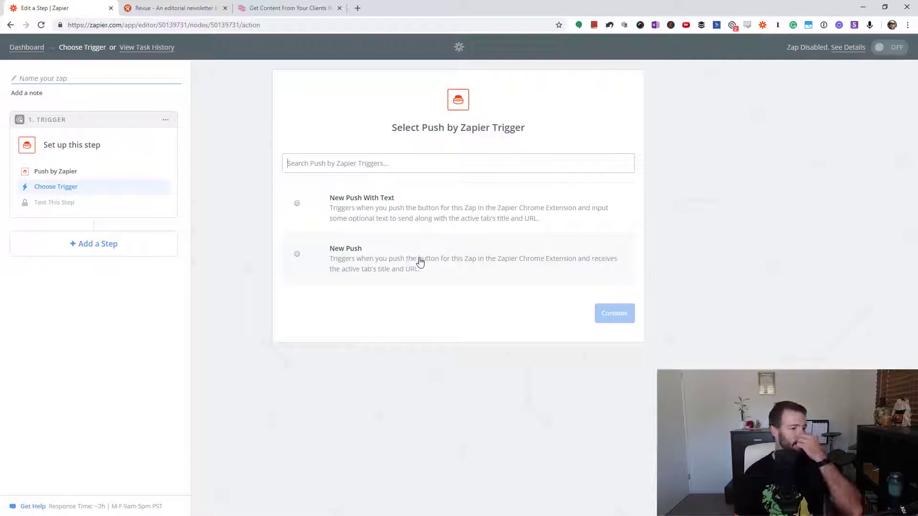
{"action": "left_click", "coordinate": [370, 210]}
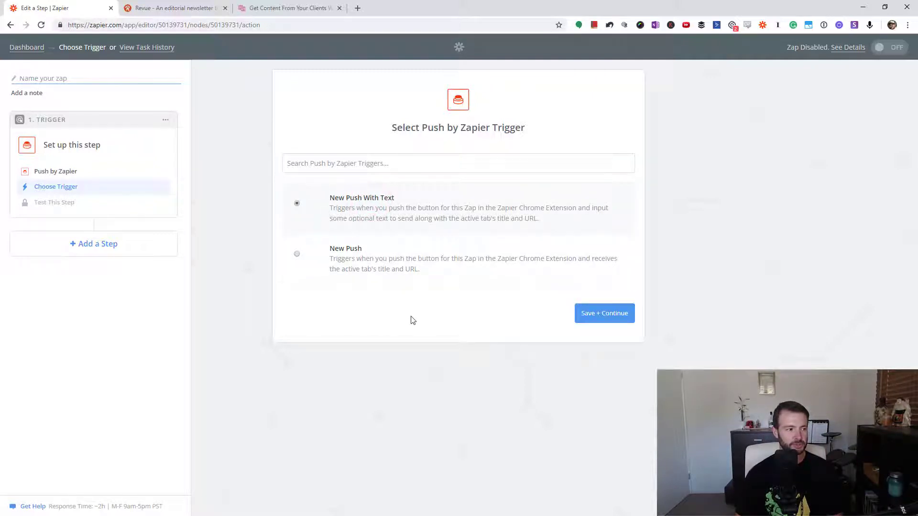
{"action": "left_click", "coordinate": [622, 317]}
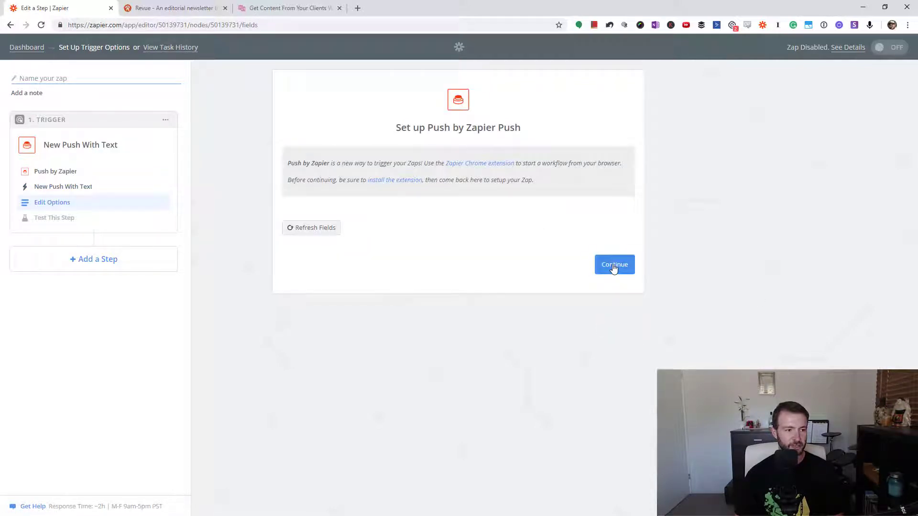
Continue past the trigger options and start waiting for a sample push
{"action": "left_click", "coordinate": [613, 266]}
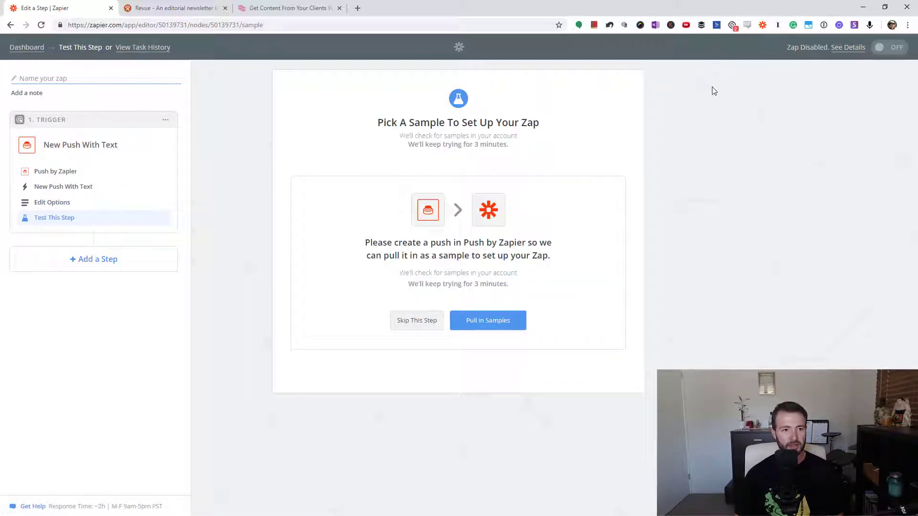
{"action": "left_click", "coordinate": [762, 27]}
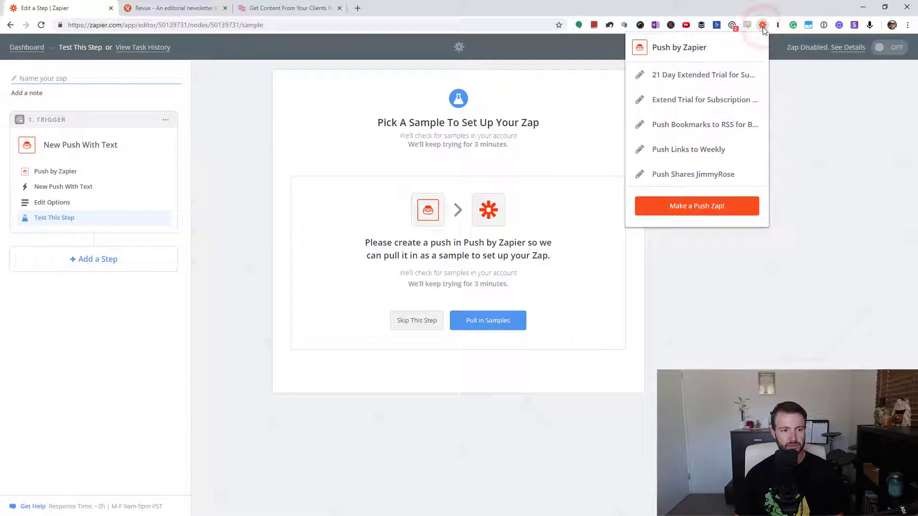
{"action": "left_click", "coordinate": [726, 310]}
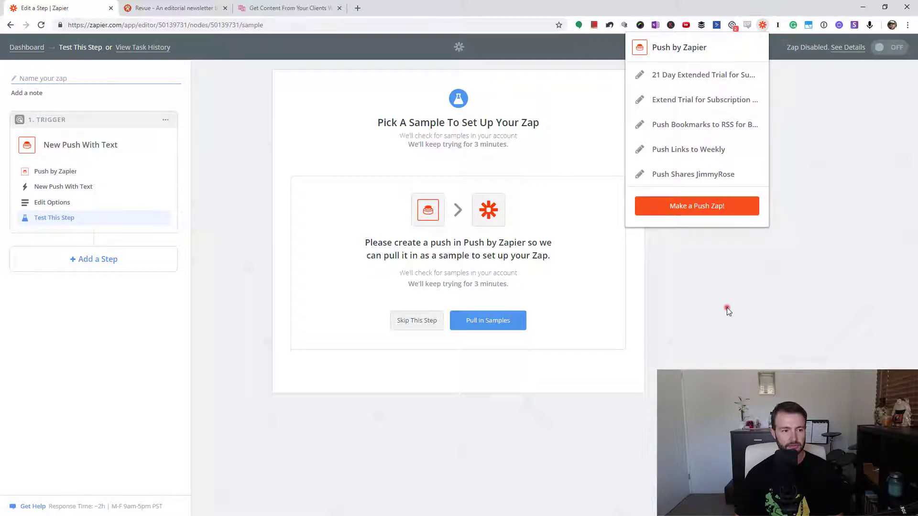
{"action": "left_click", "coordinate": [478, 320]}
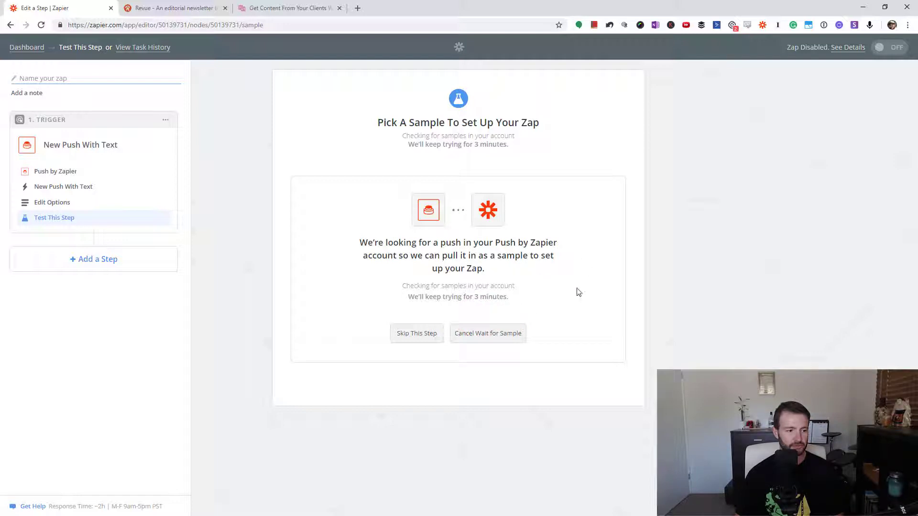
Send a test push with text 'Tes' from the TESTING zap in Push by Zapier
{"action": "left_click", "coordinate": [762, 25]}
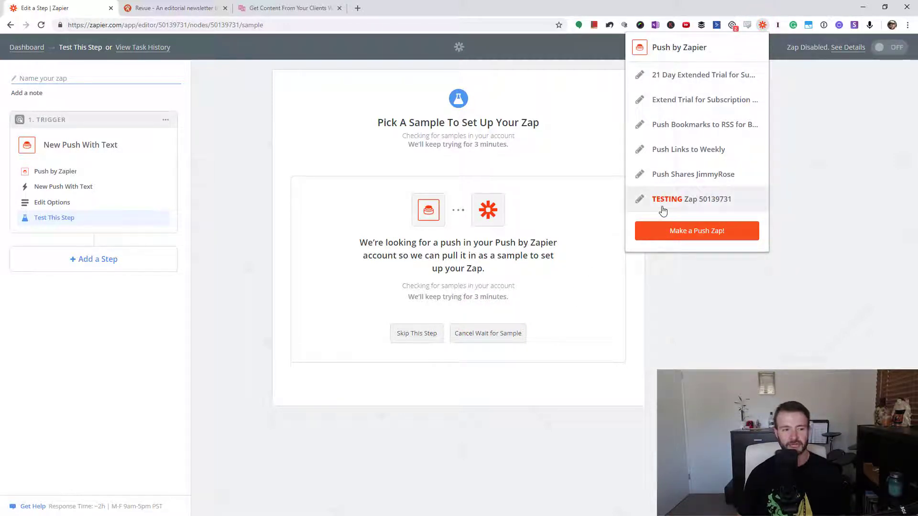
{"action": "left_click", "coordinate": [688, 207]}
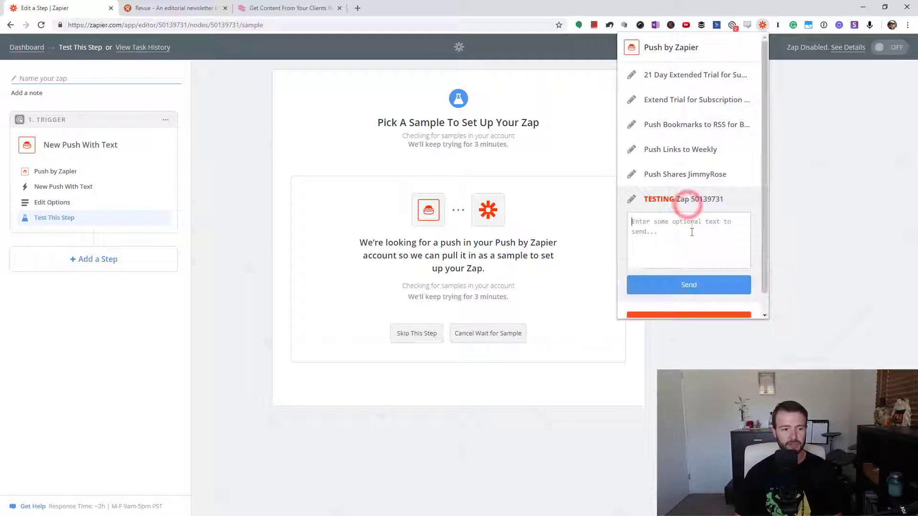
{"action": "left_click", "coordinate": [688, 229]}
{"action": "type", "text": "Test text"}
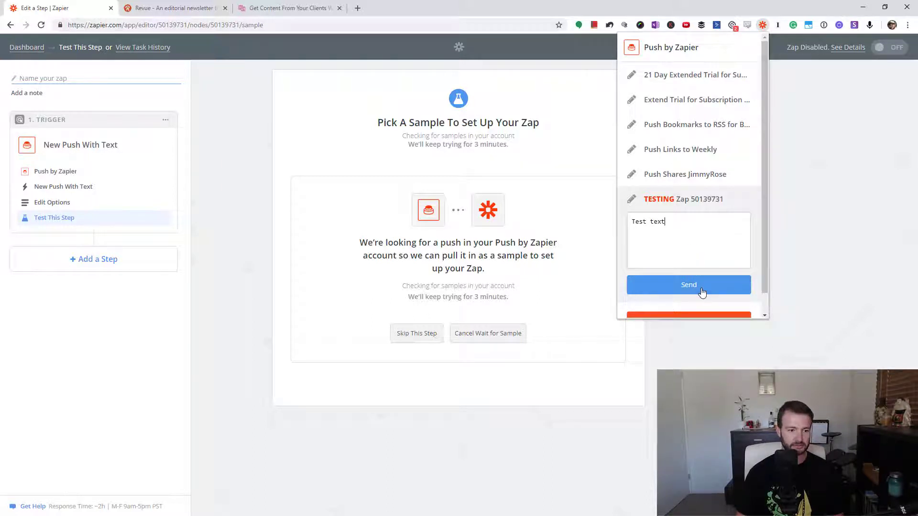
{"action": "left_click", "coordinate": [701, 292]}
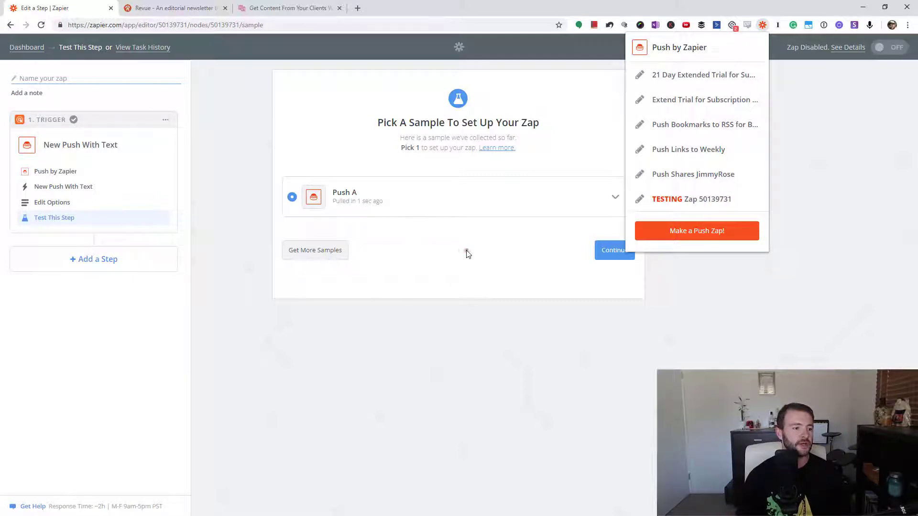
Inspect the Push A sample's url, title and timestamp, then accept the sample
{"action": "left_click", "coordinate": [467, 254]}
{"action": "left_click", "coordinate": [615, 197]}
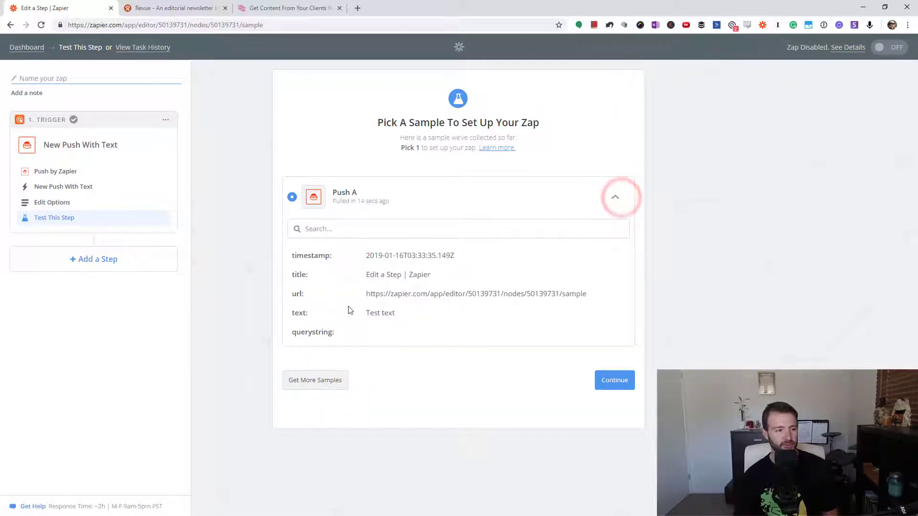
{"action": "left_click_drag", "start_coordinate": [365, 294], "coordinate": [600, 293]}
{"action": "left_click", "coordinate": [504, 280]}
{"action": "left_click_drag", "start_coordinate": [494, 274], "coordinate": [371, 273]}
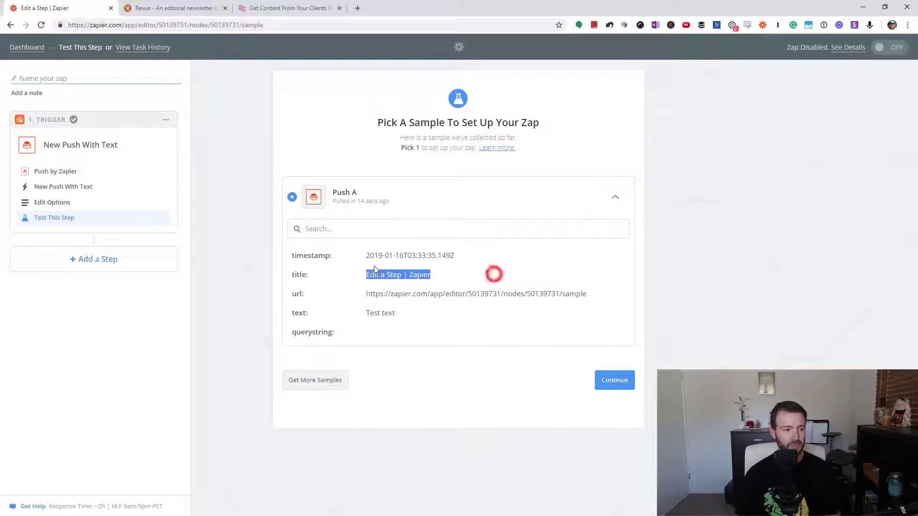
{"action": "left_click_drag", "start_coordinate": [471, 255], "coordinate": [421, 254]}
{"action": "left_click", "coordinate": [429, 253]}
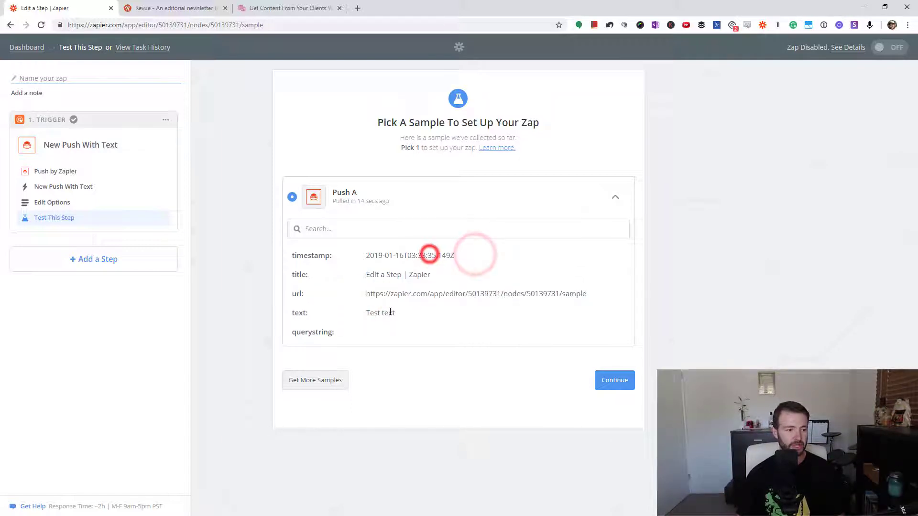
{"action": "left_click", "coordinate": [615, 381]}
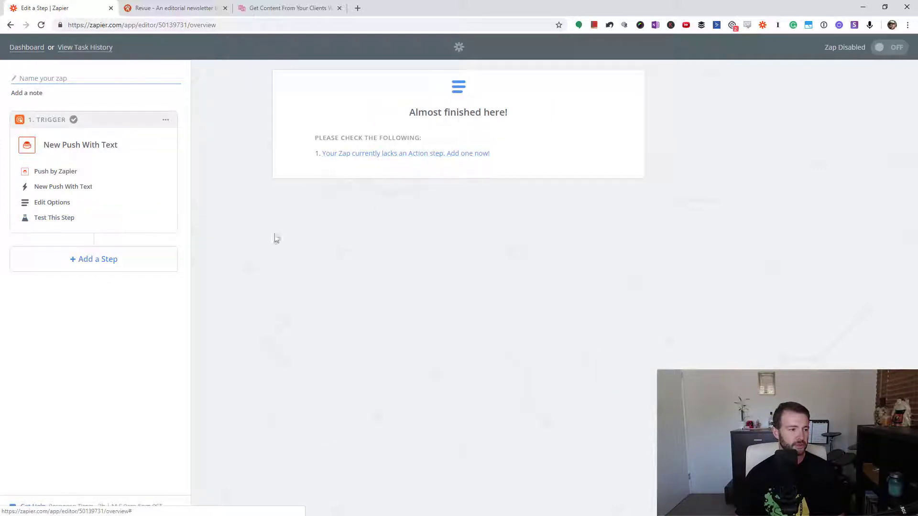
Add an action step using RSS by Zapier's Create Item in Feed
{"action": "left_click", "coordinate": [93, 263]}
{"action": "left_click", "coordinate": [45, 281]}
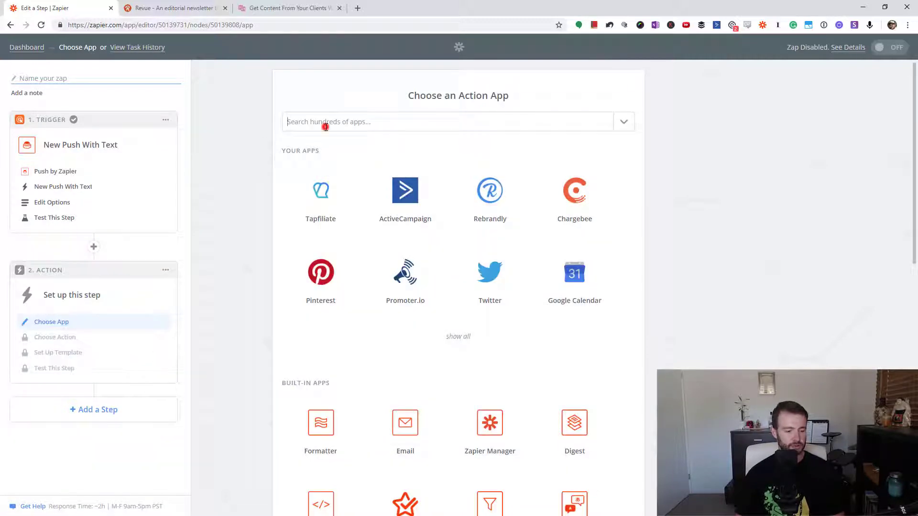
{"action": "left_click", "coordinate": [326, 125]}
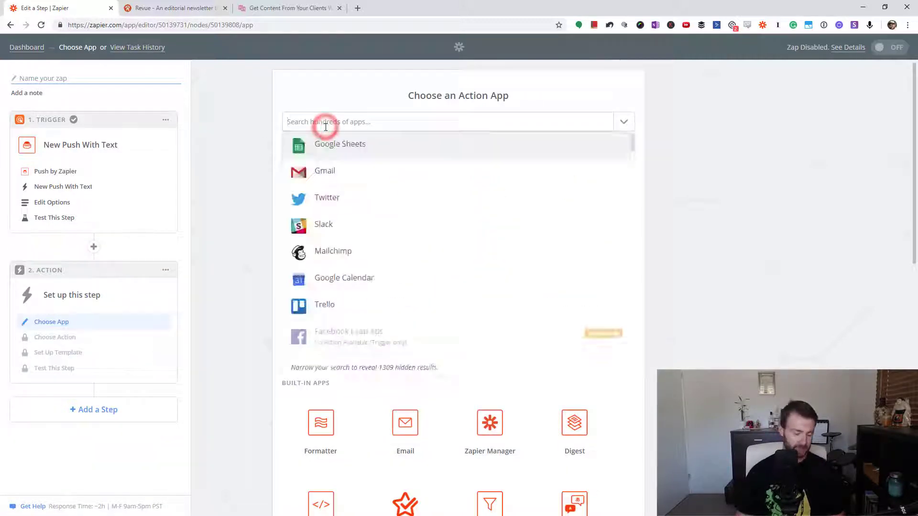
{"action": "type", "text": "rss"}
{"action": "left_click", "coordinate": [396, 152]}
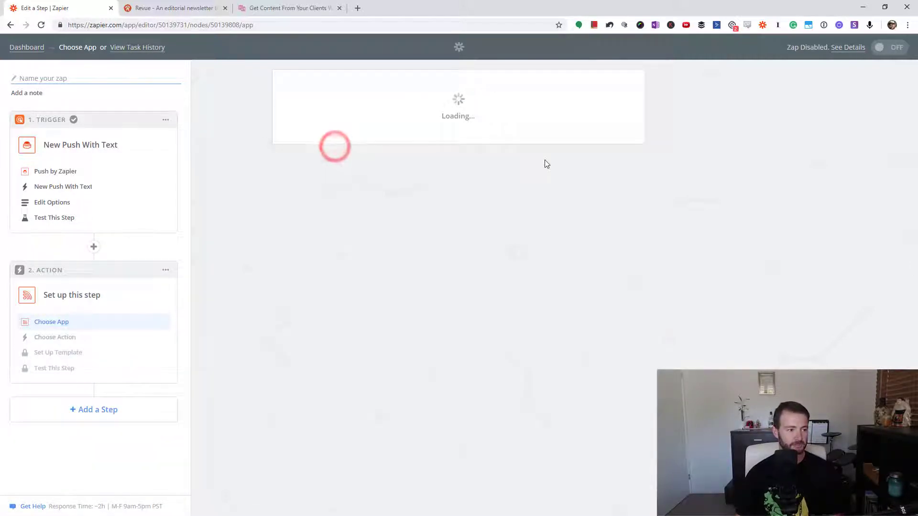
{"action": "left_click", "coordinate": [620, 244]}
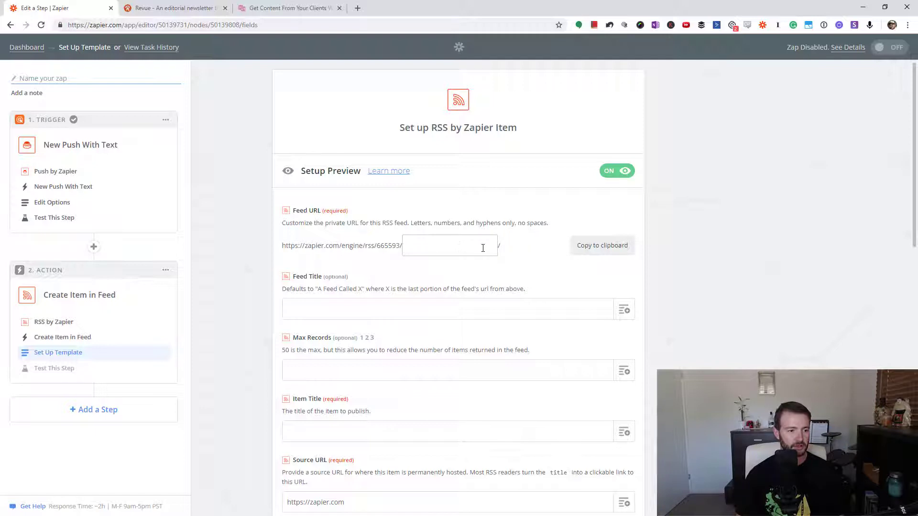
Set the feed URL ending to 'newsletter', copy the URL, and title the feed Weekly Newsletter
{"action": "left_click", "coordinate": [457, 247]}
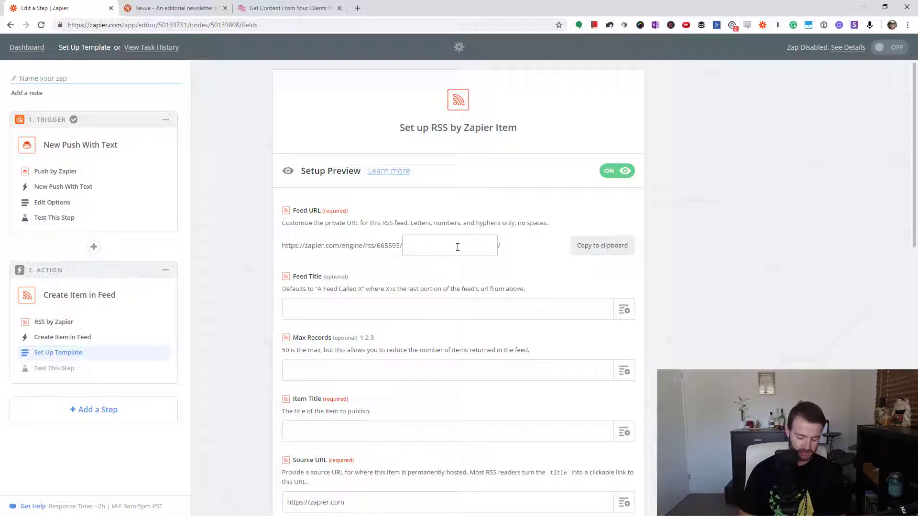
{"action": "type", "text": "newsletter"}
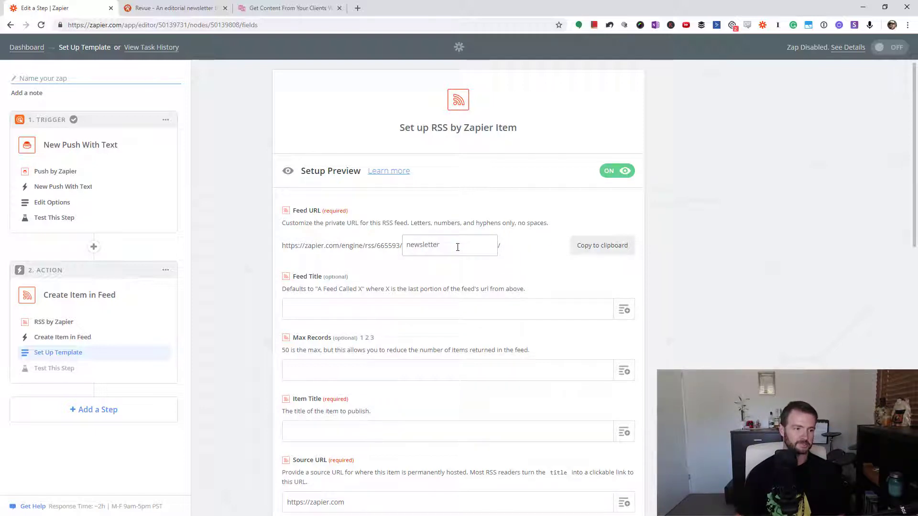
{"action": "left_click", "coordinate": [872, 267]}
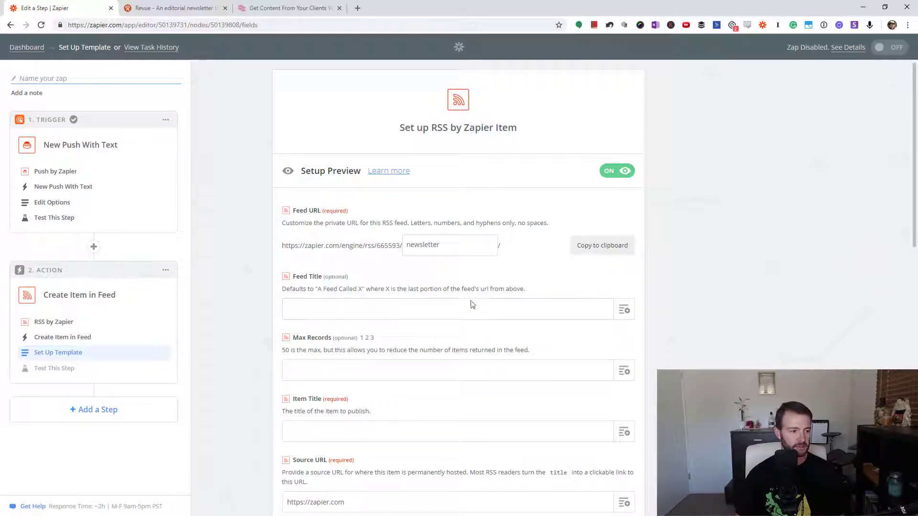
{"action": "left_click", "coordinate": [580, 245]}
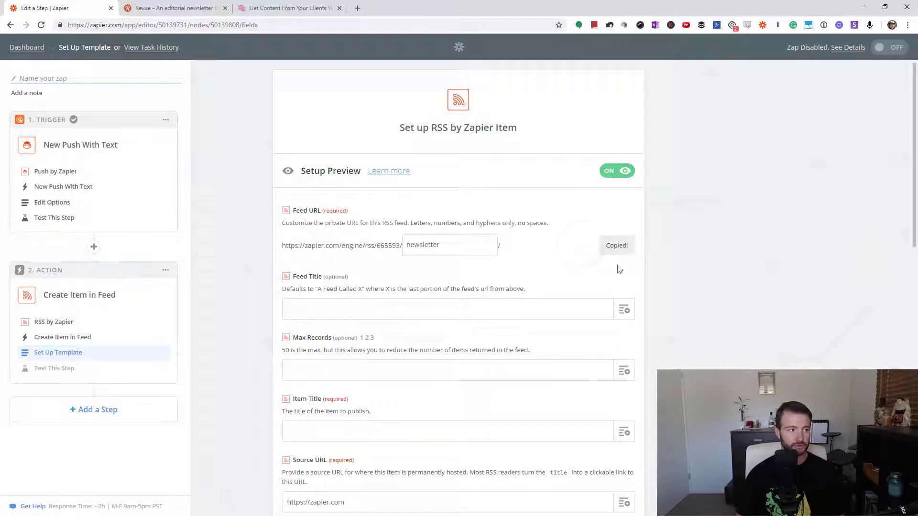
{"action": "scroll", "coordinate": [701, 281], "scroll_direction": "down", "scroll_amount": 2}
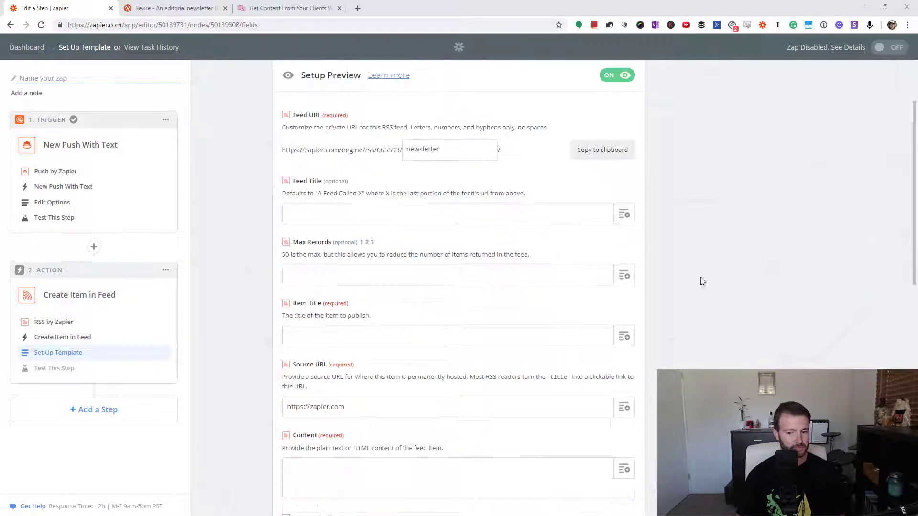
{"action": "left_click", "coordinate": [395, 212]}
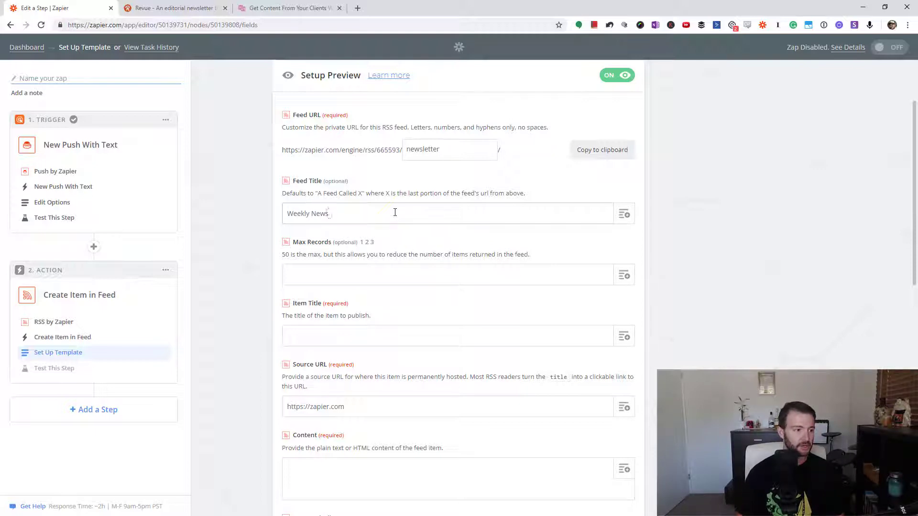
{"action": "left_click", "coordinate": [394, 271]}
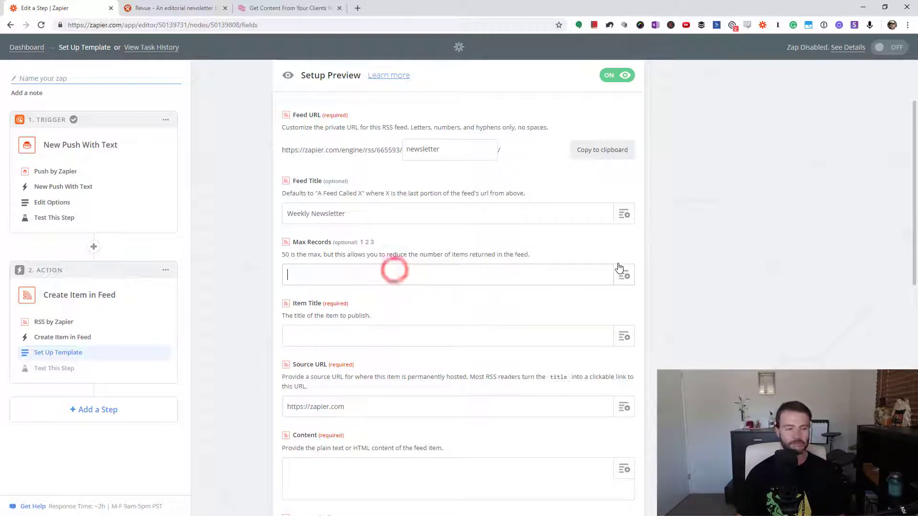
{"action": "scroll", "coordinate": [518, 286], "scroll_direction": "down", "scroll_amount": 2}
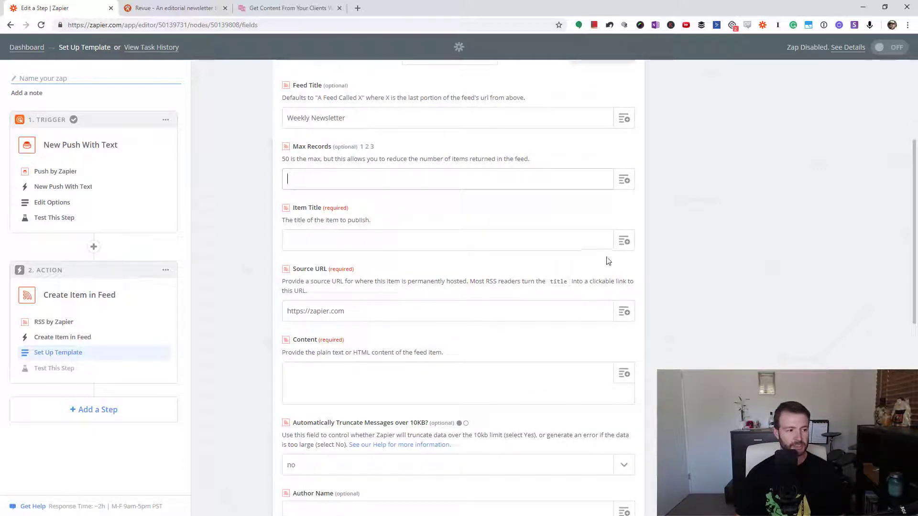
Map the push Title into Item Title and the push URL into Source URL
{"action": "left_click", "coordinate": [623, 240]}
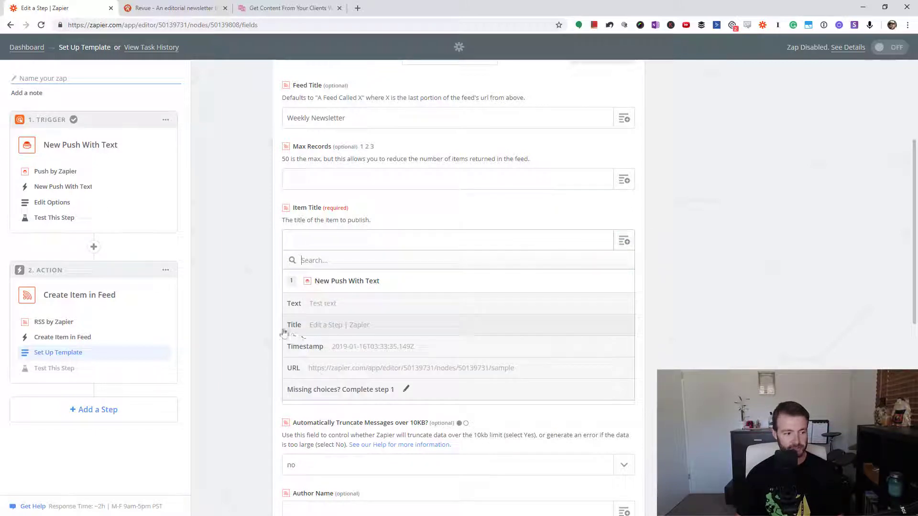
{"action": "left_click", "coordinate": [308, 325]}
{"action": "left_click", "coordinate": [332, 311]}
{"action": "left_click_drag", "start_coordinate": [380, 308], "coordinate": [278, 298]}
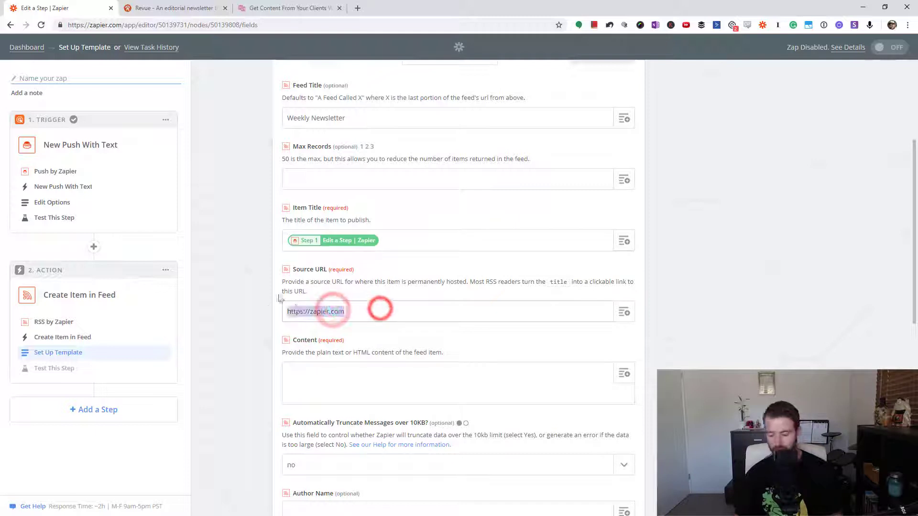
{"action": "key", "text": "BackSpace"}
{"action": "left_click", "coordinate": [624, 313]}
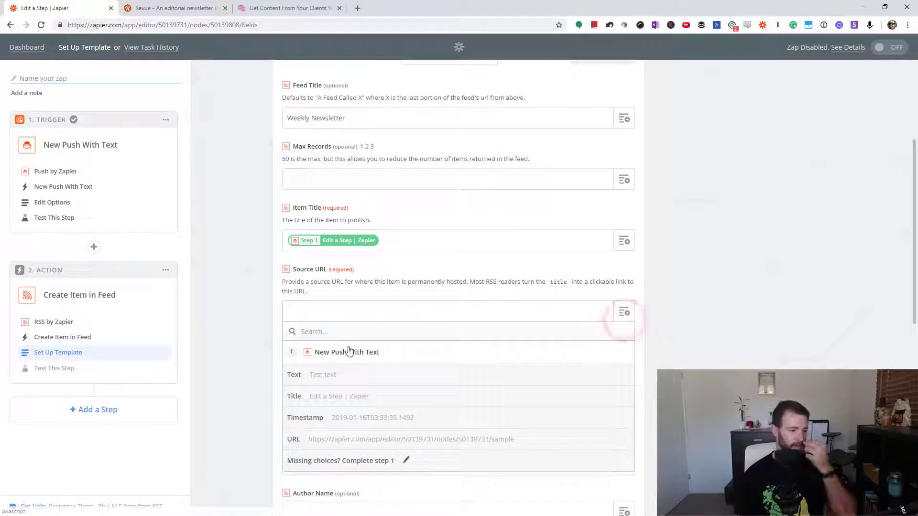
{"action": "left_click", "coordinate": [325, 439]}
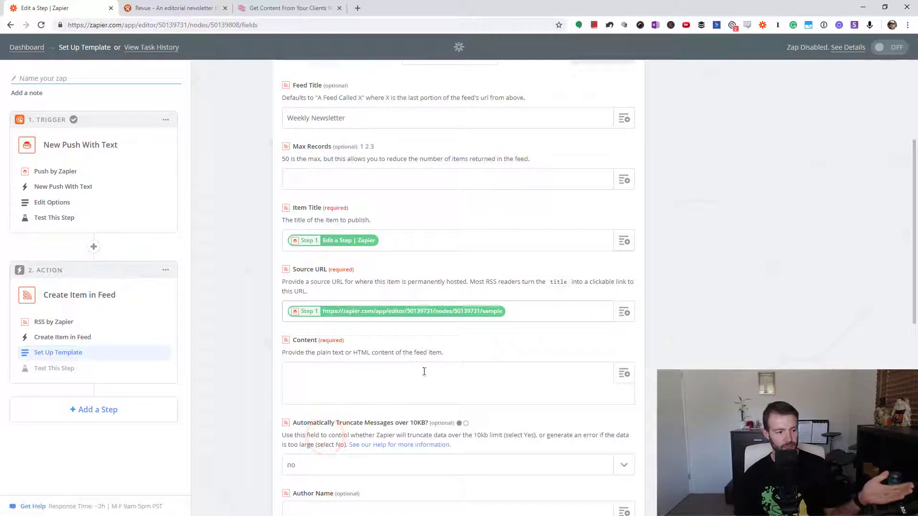
Map the push Text into Content and save the feed item template
{"action": "left_click", "coordinate": [623, 372]}
{"action": "scroll", "coordinate": [461, 371], "scroll_direction": "down", "scroll_amount": 2}
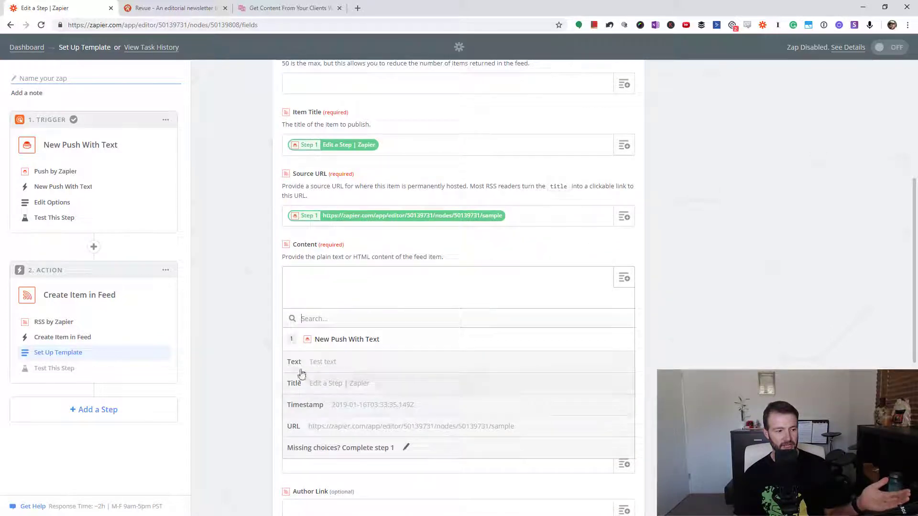
{"action": "left_click", "coordinate": [328, 364]}
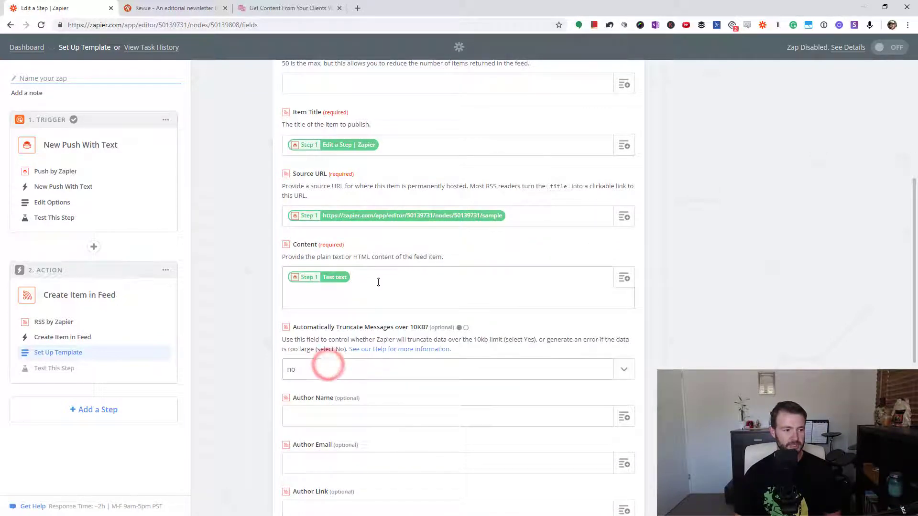
{"action": "scroll", "coordinate": [645, 282], "scroll_direction": "down", "scroll_amount": 3}
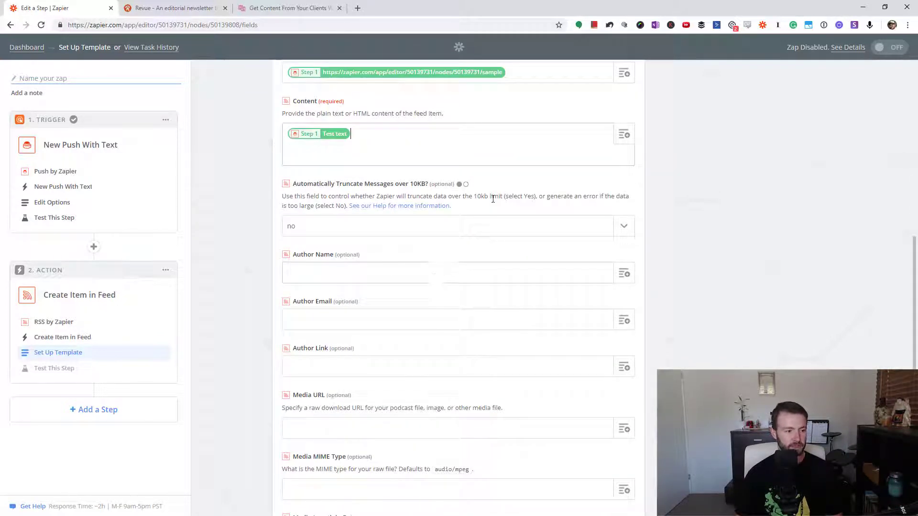
{"action": "scroll", "coordinate": [493, 199], "scroll_direction": "down", "scroll_amount": 4}
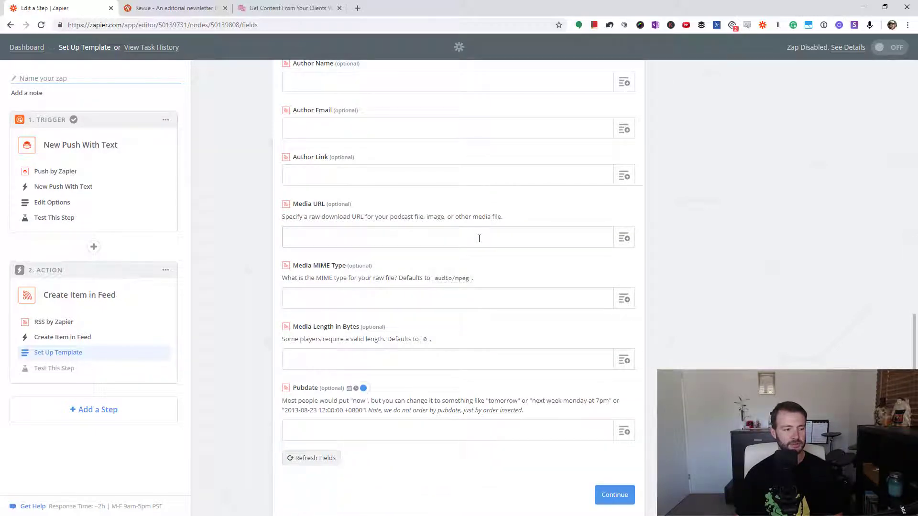
{"action": "scroll", "coordinate": [720, 358], "scroll_direction": "down", "scroll_amount": 15}
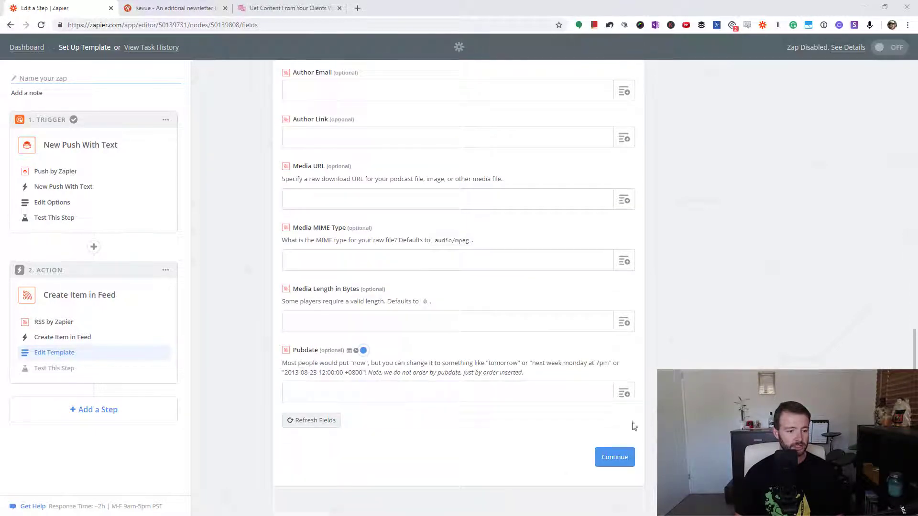
{"action": "scroll", "coordinate": [632, 426], "scroll_direction": "up", "scroll_amount": 1}
{"action": "left_click", "coordinate": [612, 501]}
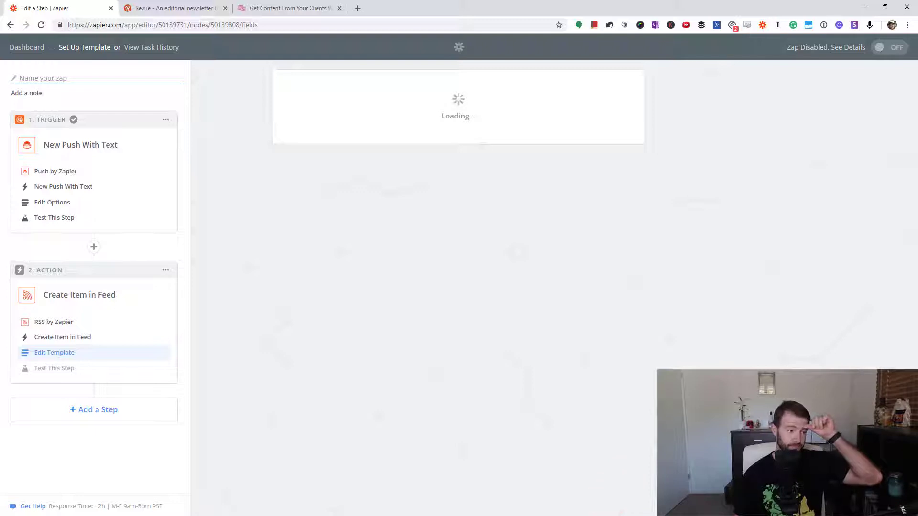
Skip the RSS action test and finish setting up the zap
{"action": "scroll", "coordinate": [734, 325], "scroll_direction": "down", "scroll_amount": 5}
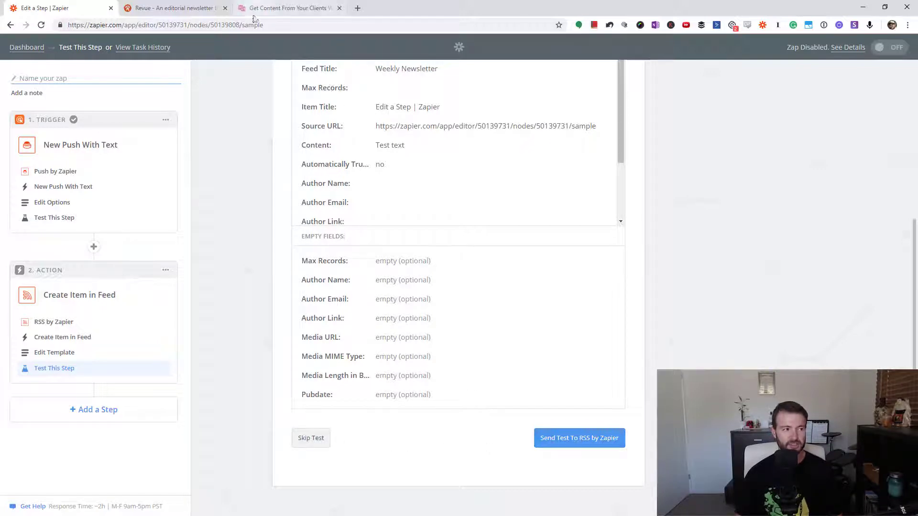
{"action": "left_click", "coordinate": [323, 438]}
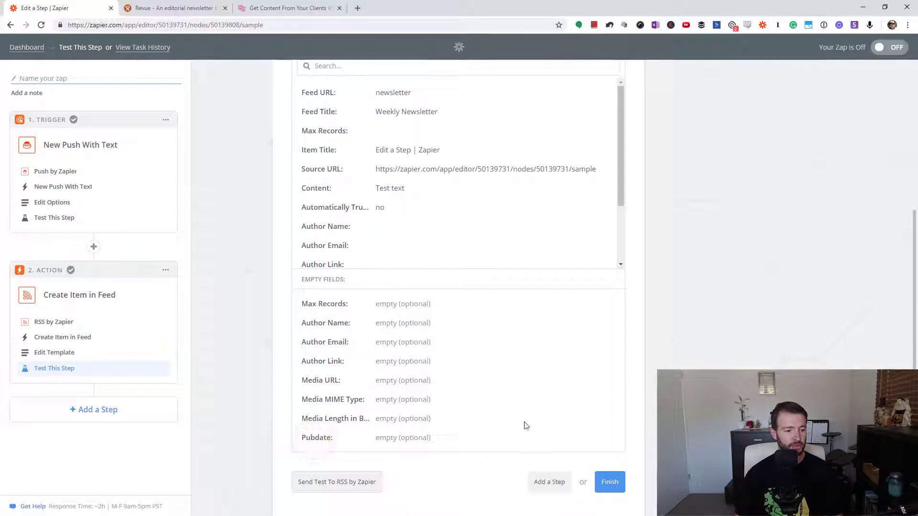
{"action": "left_click", "coordinate": [616, 484]}
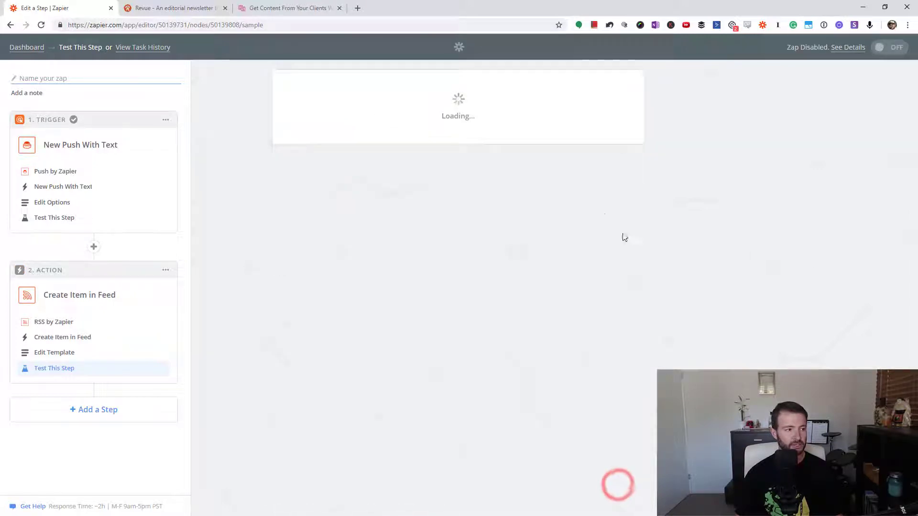
Name the zap 'Weekly newsletter bookmarks', correcting a typo in the name
{"action": "left_click", "coordinate": [401, 168]}
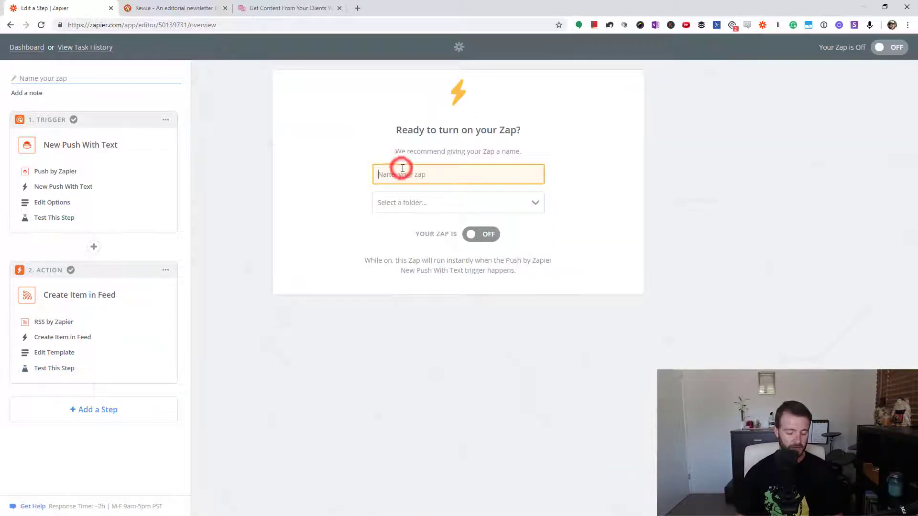
{"action": "type", "text": "Wekkly newsletter bookmarks"}
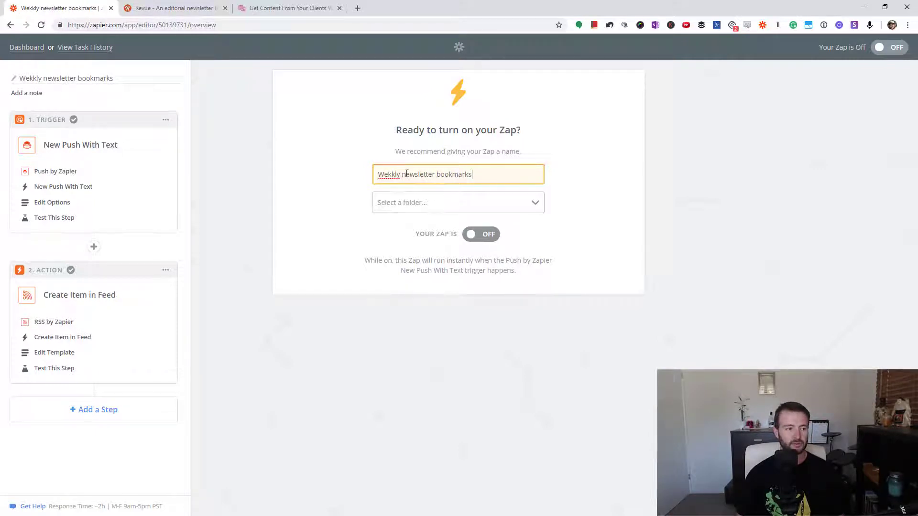
{"action": "left_click", "coordinate": [388, 174]}
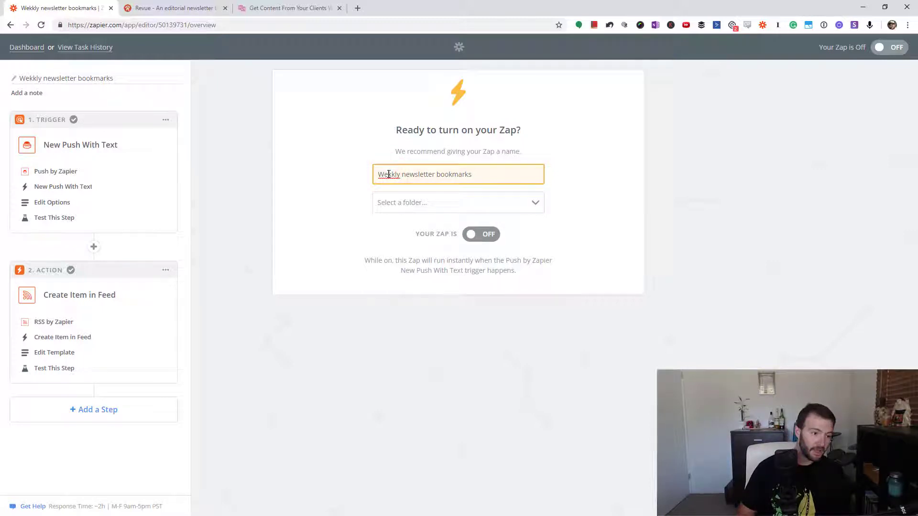
{"action": "key", "text": "Delete"}
{"action": "type", "text": "e"}
{"action": "left_click", "coordinate": [697, 263]}
File the zap in the Temp folder and switch it on
{"action": "left_click", "coordinate": [533, 203]}
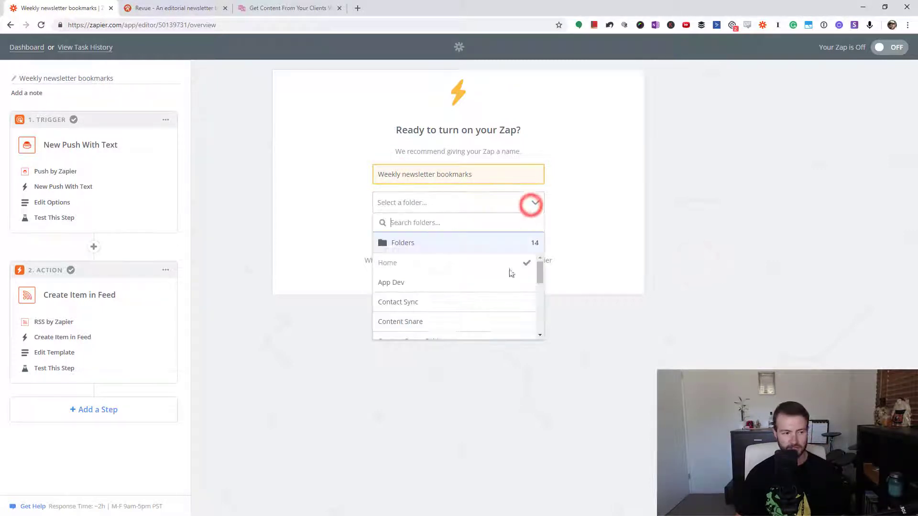
{"action": "scroll", "coordinate": [502, 292], "scroll_direction": "down", "scroll_amount": 5}
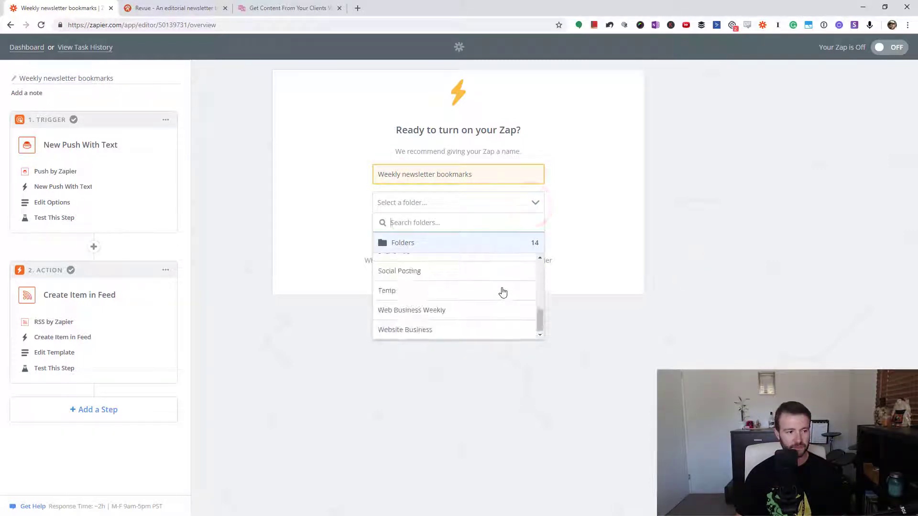
{"action": "left_click", "coordinate": [384, 294]}
{"action": "left_click", "coordinate": [482, 233]}
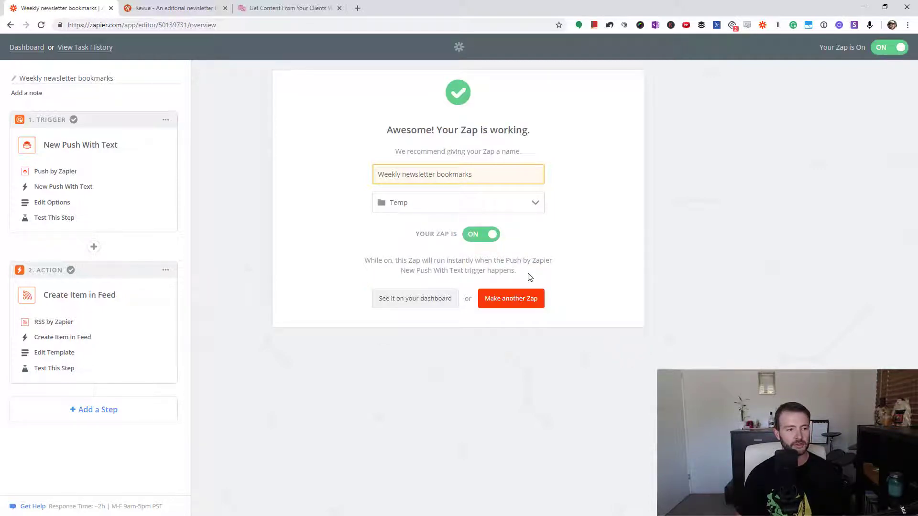
Reopen the RSS Create Item in Feed template to view the feed URL, then switch to Revue
{"action": "left_click", "coordinate": [64, 324]}
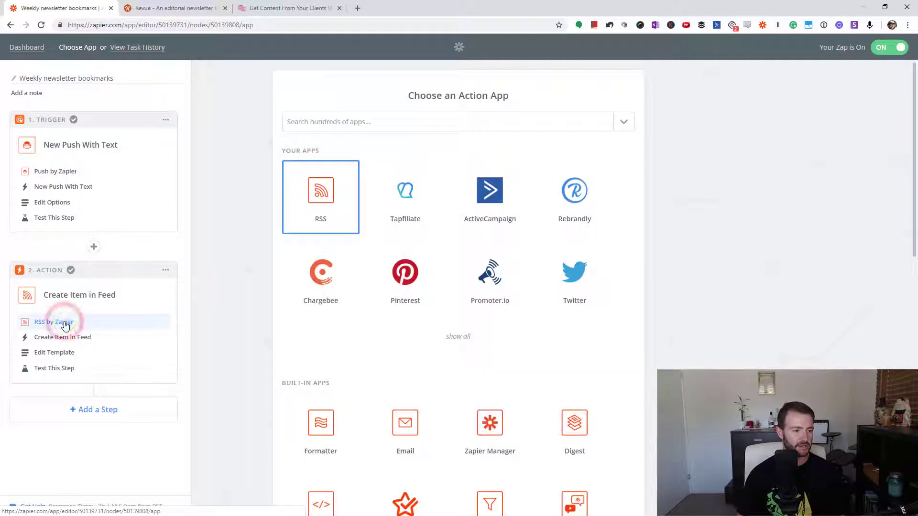
{"action": "left_click", "coordinate": [61, 337]}
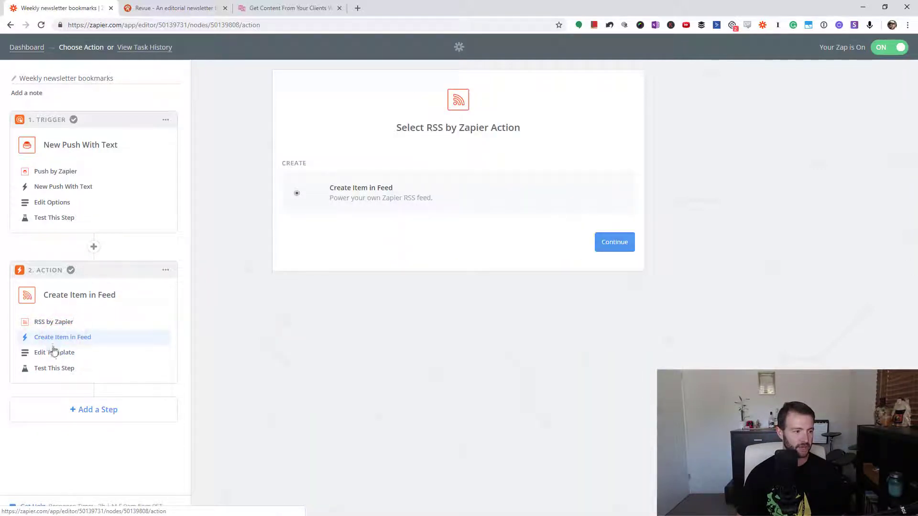
{"action": "left_click", "coordinate": [37, 355]}
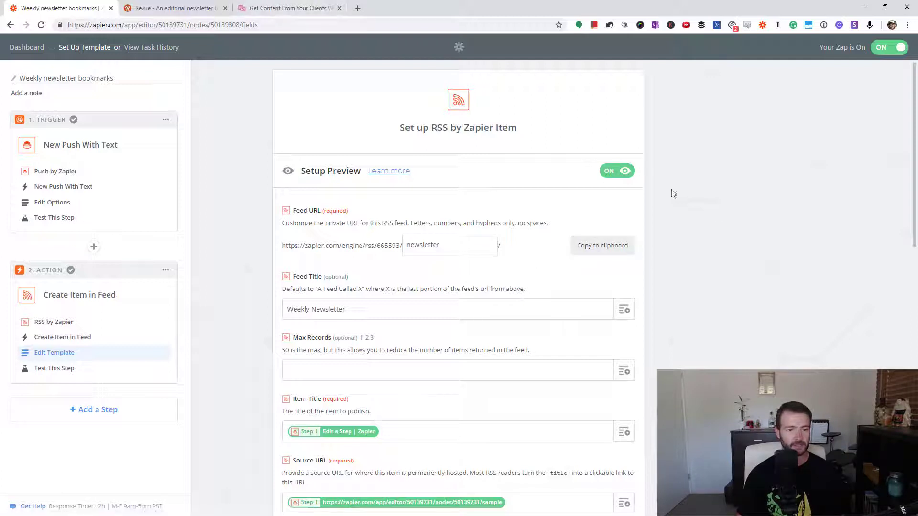
{"action": "key", "text": "ctrl+Tab"}
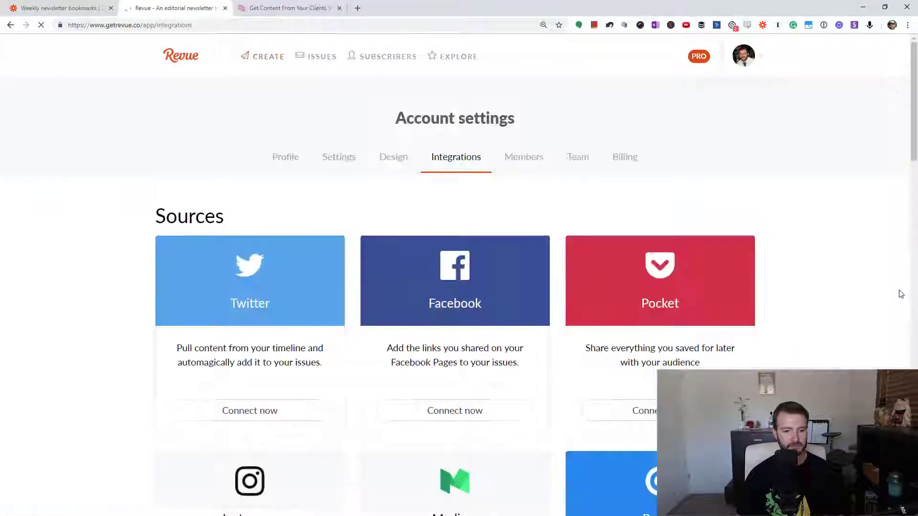
Find the RSS feeds card on Revue's Integrations page and open its Manage feeds page
{"action": "scroll", "coordinate": [624, 178], "scroll_direction": "down", "scroll_amount": 7}
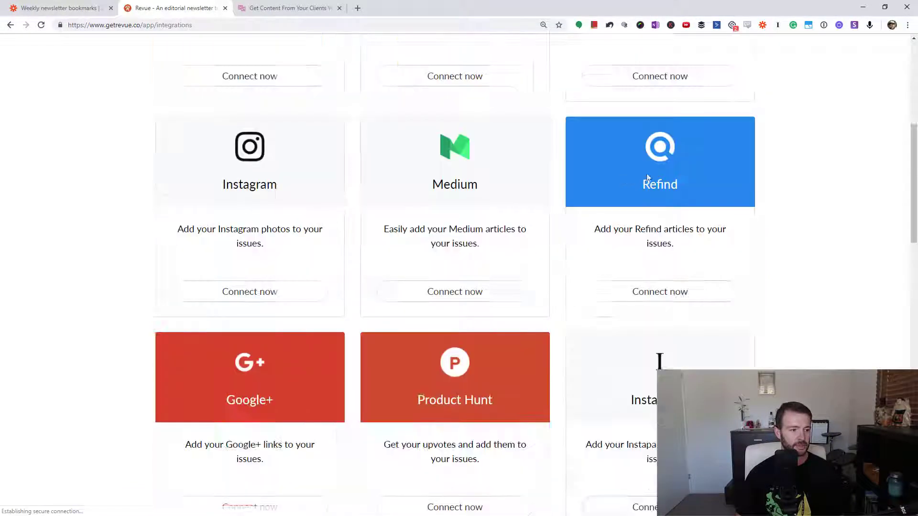
{"action": "scroll", "coordinate": [679, 177], "scroll_direction": "up", "scroll_amount": 4}
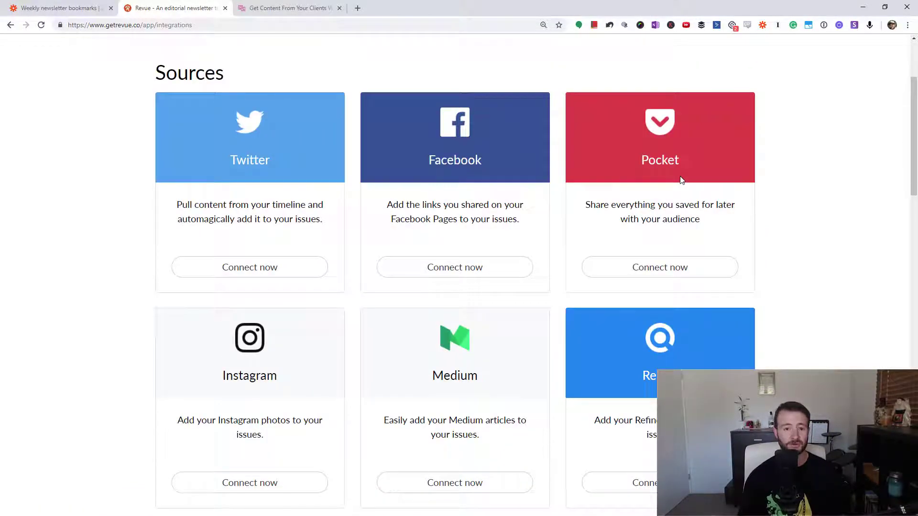
{"action": "scroll", "coordinate": [725, 216], "scroll_direction": "down", "scroll_amount": 4}
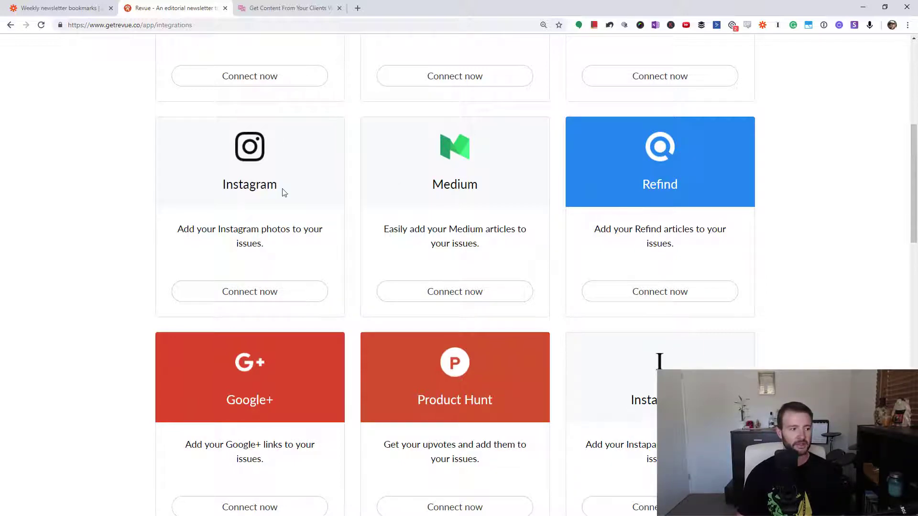
{"action": "scroll", "coordinate": [715, 193], "scroll_direction": "up", "scroll_amount": 2}
{"action": "scroll", "coordinate": [713, 203], "scroll_direction": "down", "scroll_amount": 2}
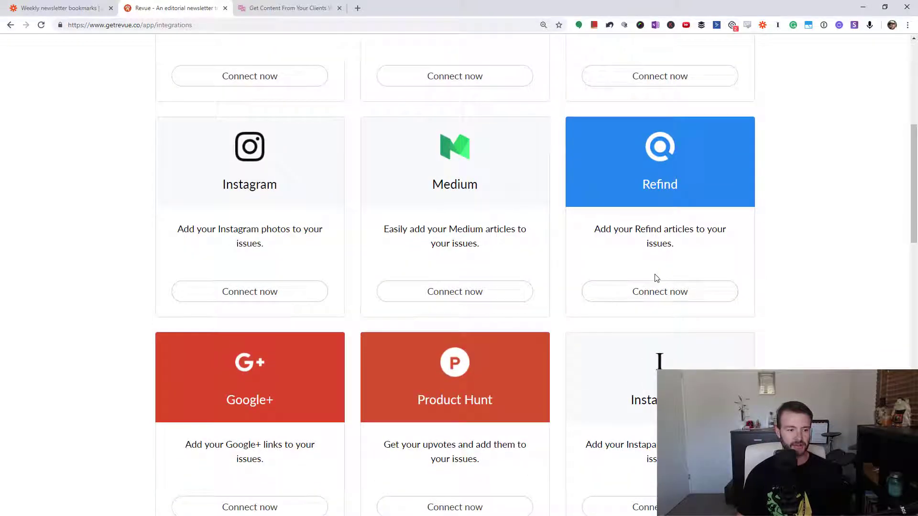
{"action": "scroll", "coordinate": [656, 277], "scroll_direction": "down", "scroll_amount": 3}
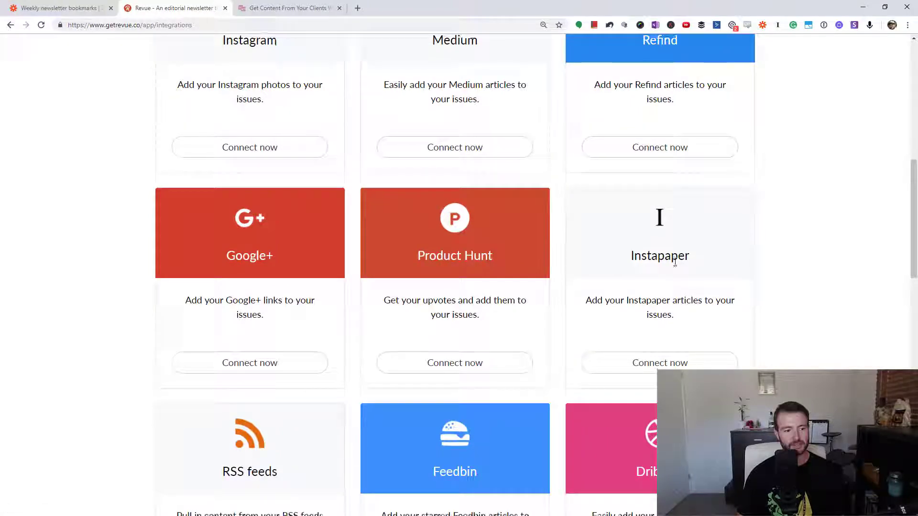
{"action": "scroll", "coordinate": [674, 260], "scroll_direction": "down", "scroll_amount": 2}
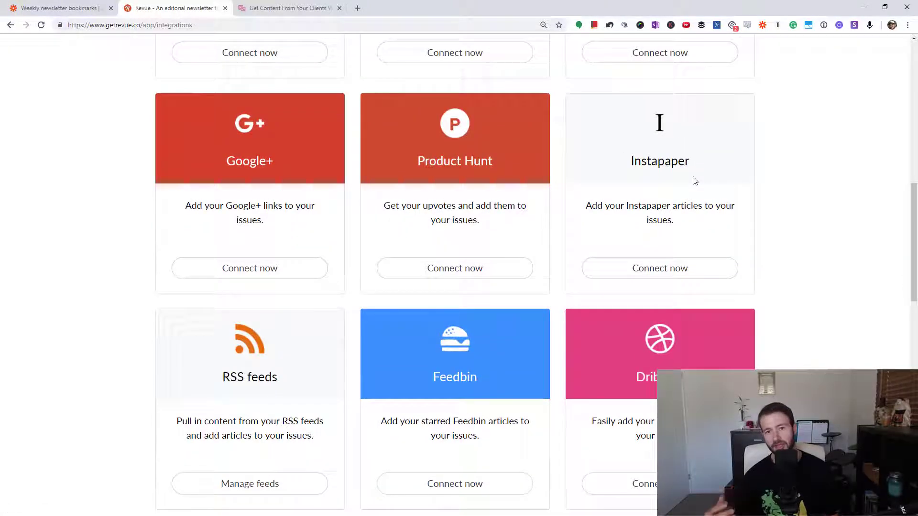
{"action": "scroll", "coordinate": [727, 206], "scroll_direction": "down", "scroll_amount": 2}
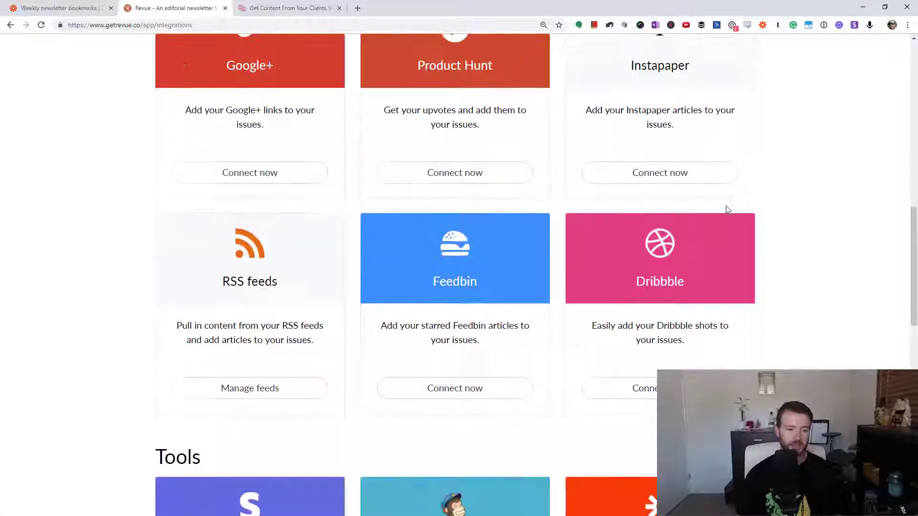
{"action": "scroll", "coordinate": [725, 207], "scroll_direction": "up", "scroll_amount": 1}
{"action": "scroll", "coordinate": [707, 215], "scroll_direction": "down", "scroll_amount": 2}
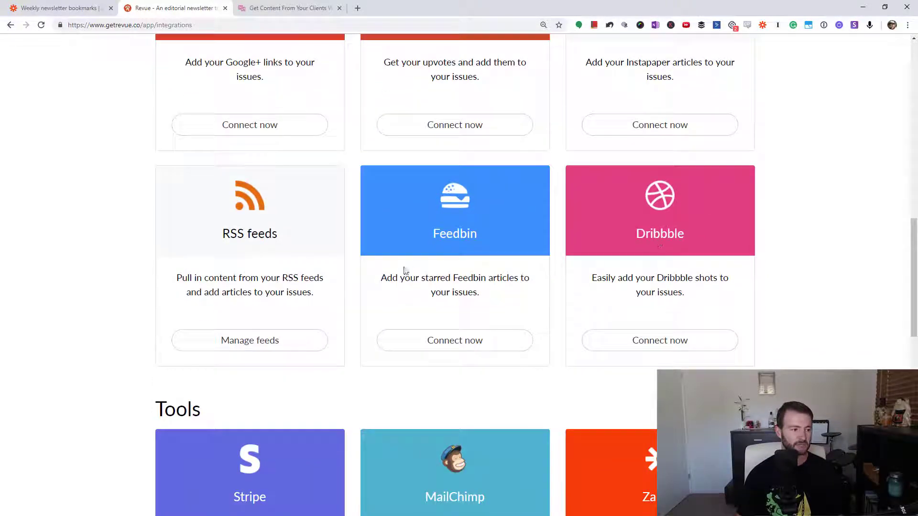
{"action": "left_click_drag", "start_coordinate": [206, 233], "coordinate": [287, 239]}
{"action": "left_click", "coordinate": [266, 341]}
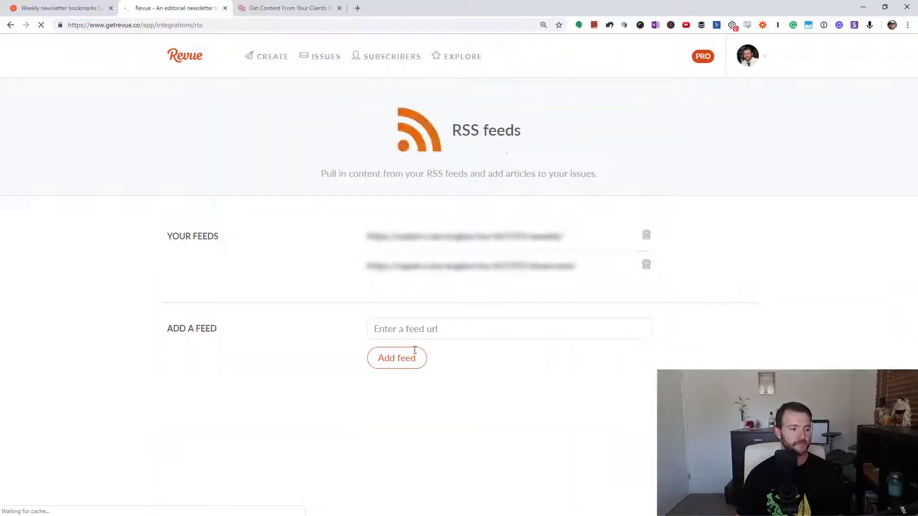
Paste the Zapier newsletter feed URL into 'Enter a feed url', then return to the Template Issue
{"action": "type", "text": "https://zapier.com/engine/rss/665593/newsletter/"}
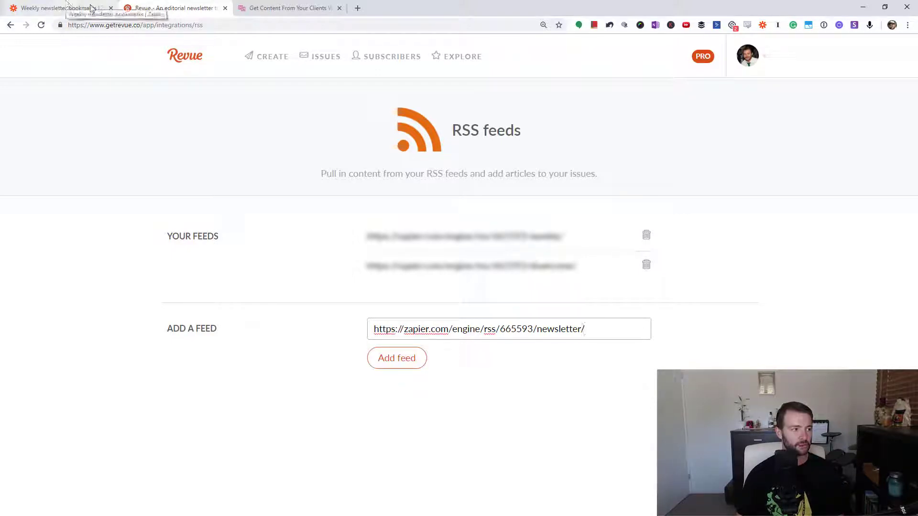
{"action": "left_click", "coordinate": [574, 406]}
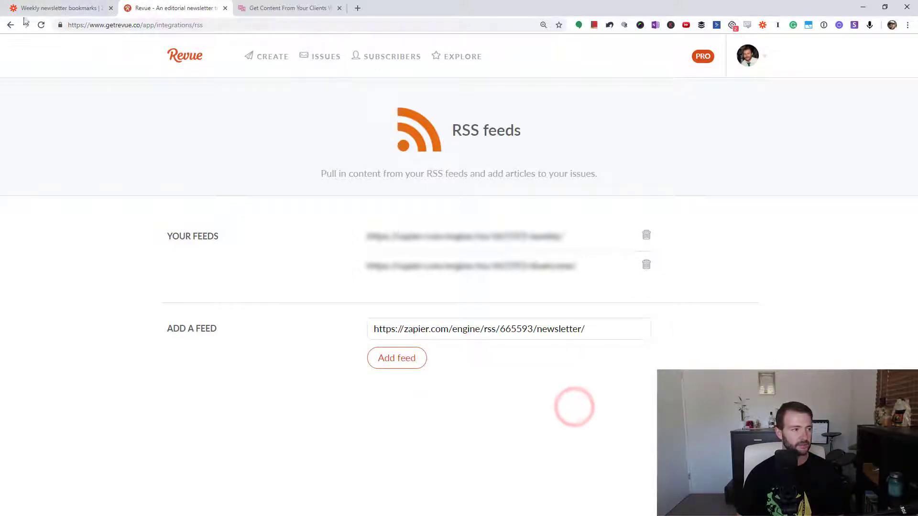
{"action": "left_click_drag", "start_coordinate": [587, 236], "coordinate": [365, 236]}
{"action": "left_click", "coordinate": [317, 272]}
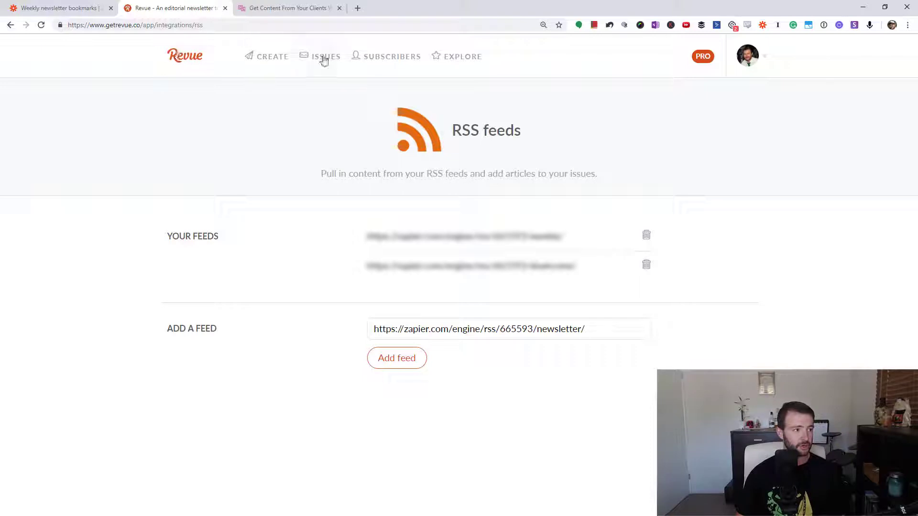
{"action": "right_click", "coordinate": [10, 25]}
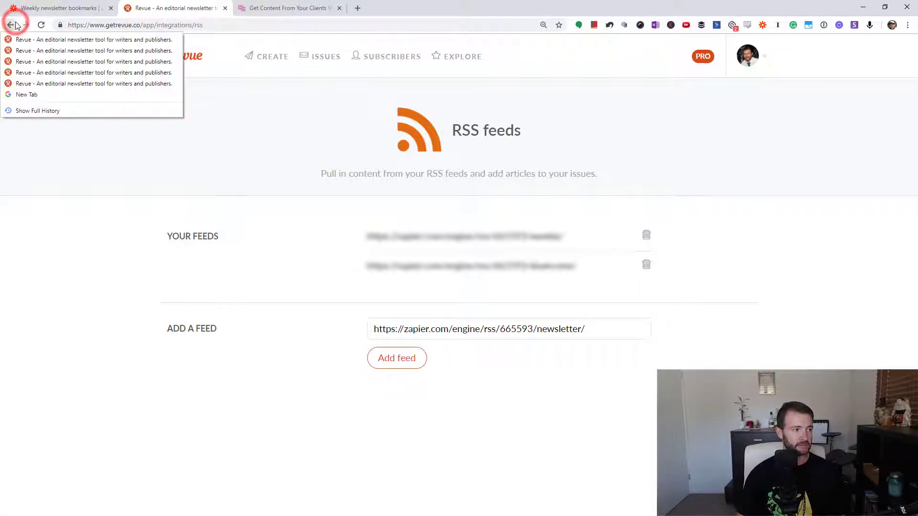
{"action": "left_click", "coordinate": [28, 43]}
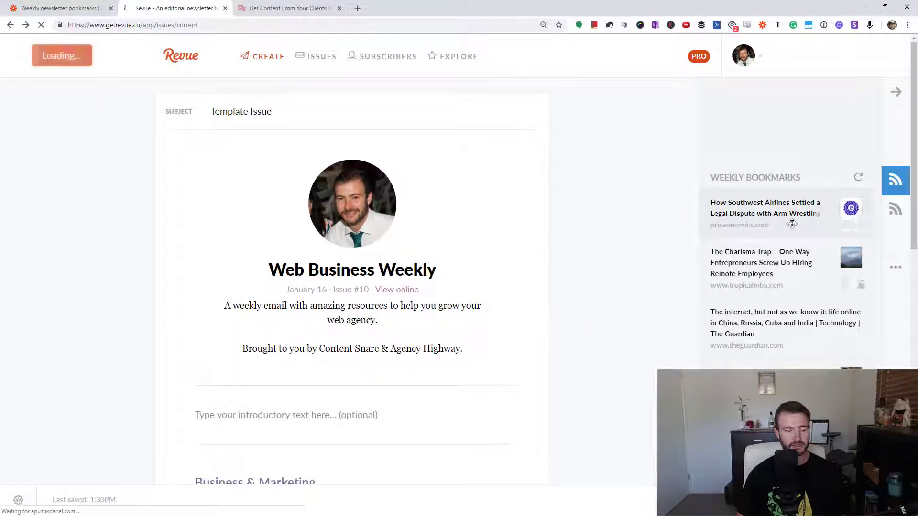